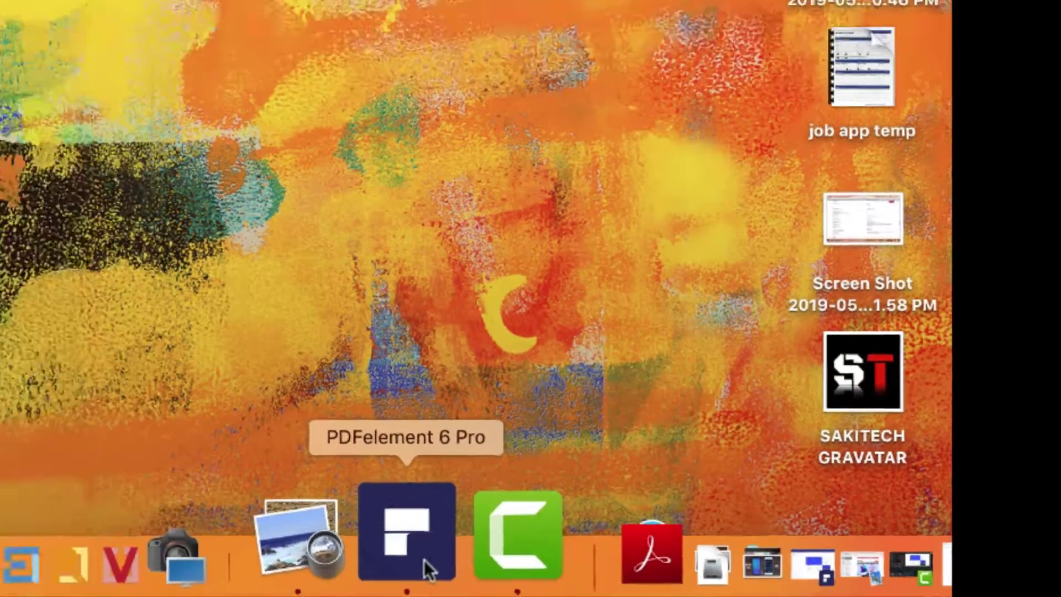
- Launch PDFelement full-screen and open the 'job app temp' PDF from the Desktop
left_click(424, 559)
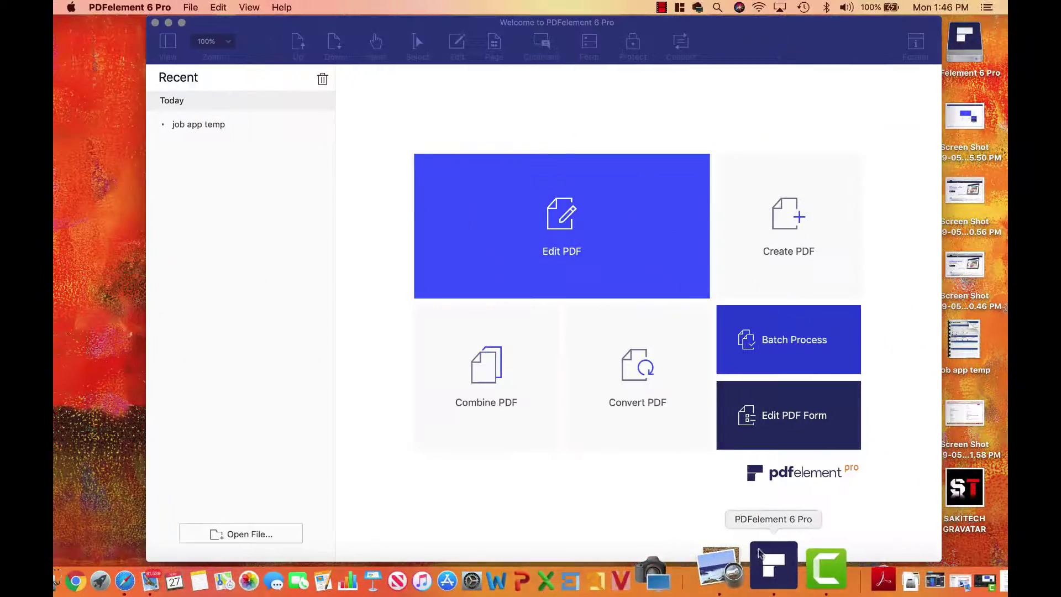
left_click(182, 23)
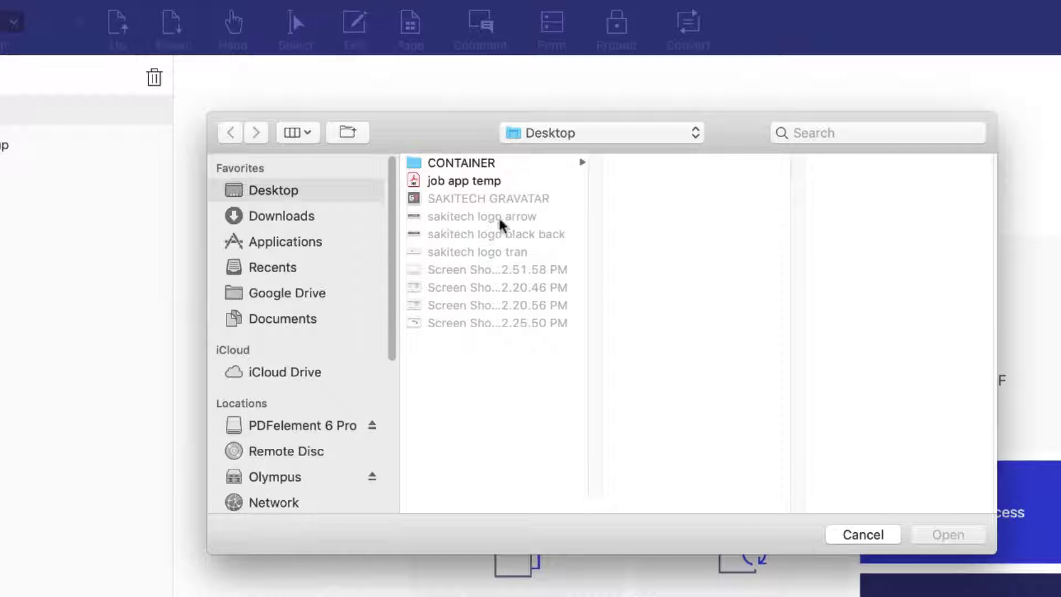
left_click(482, 186)
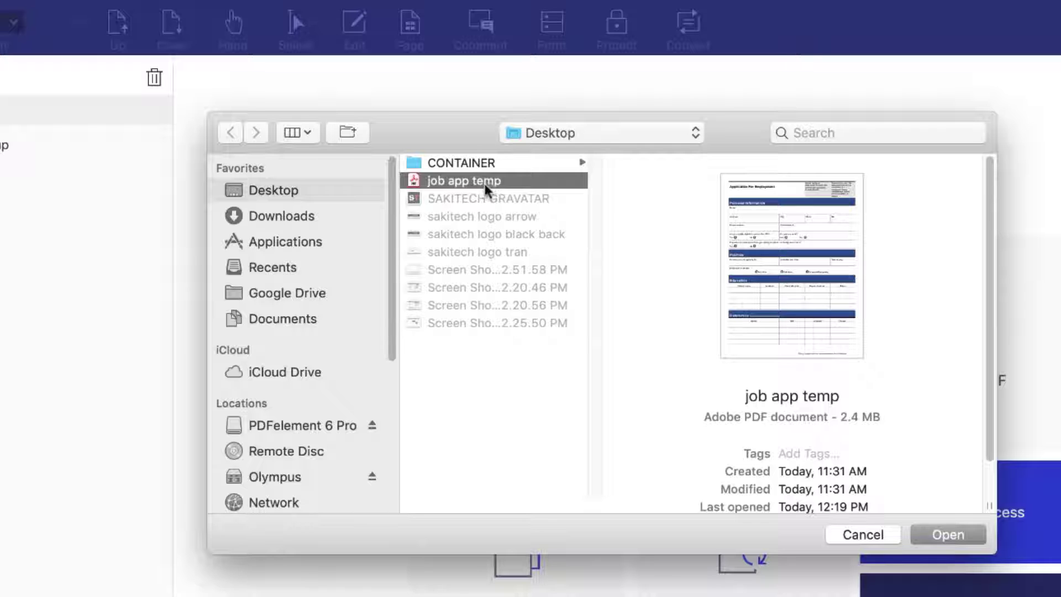
mouse_move(758, 291)
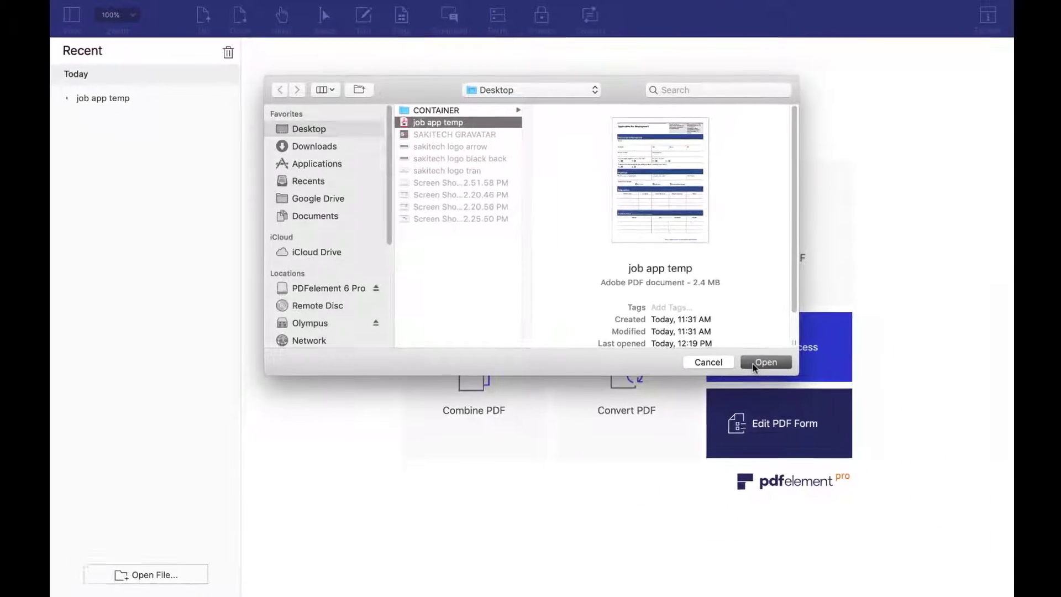
left_click(753, 362)
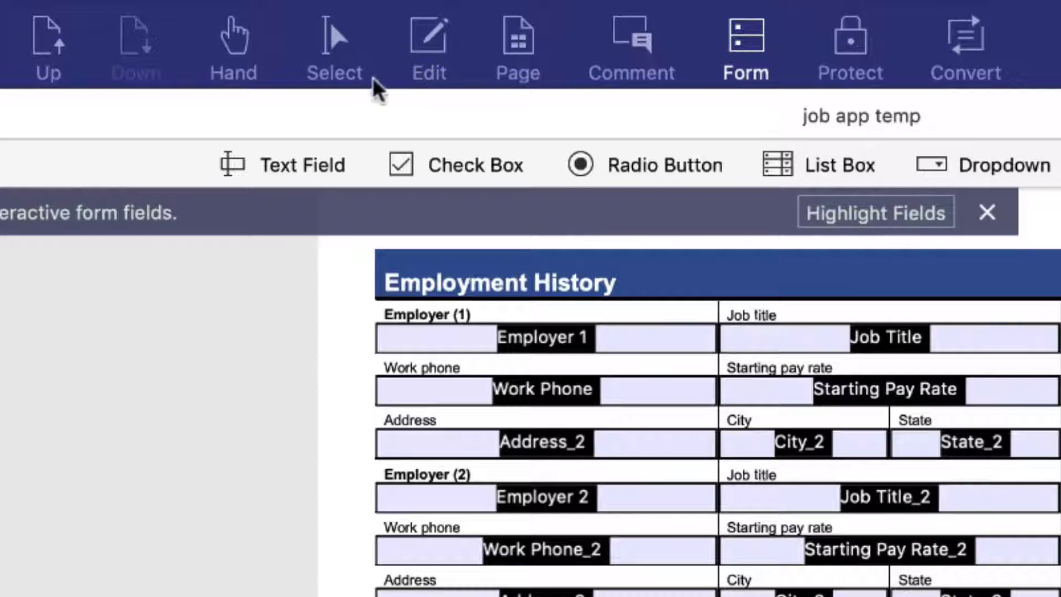
- Review pages 1 and 2 of the form in the Thumbnails sidebar, then hide it
scroll(690, 415, "up", 15)
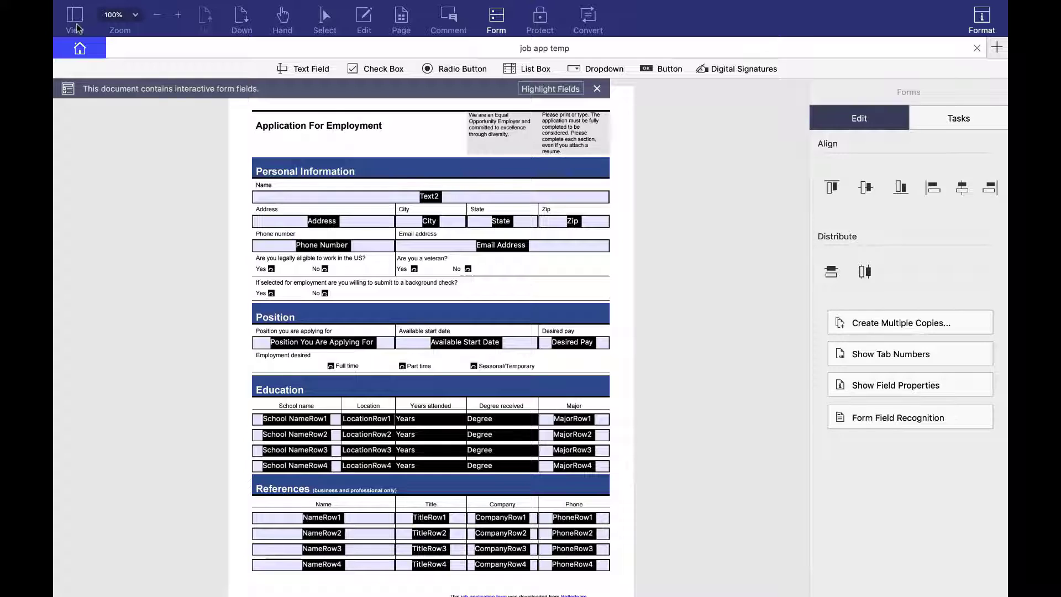
left_click(76, 28)
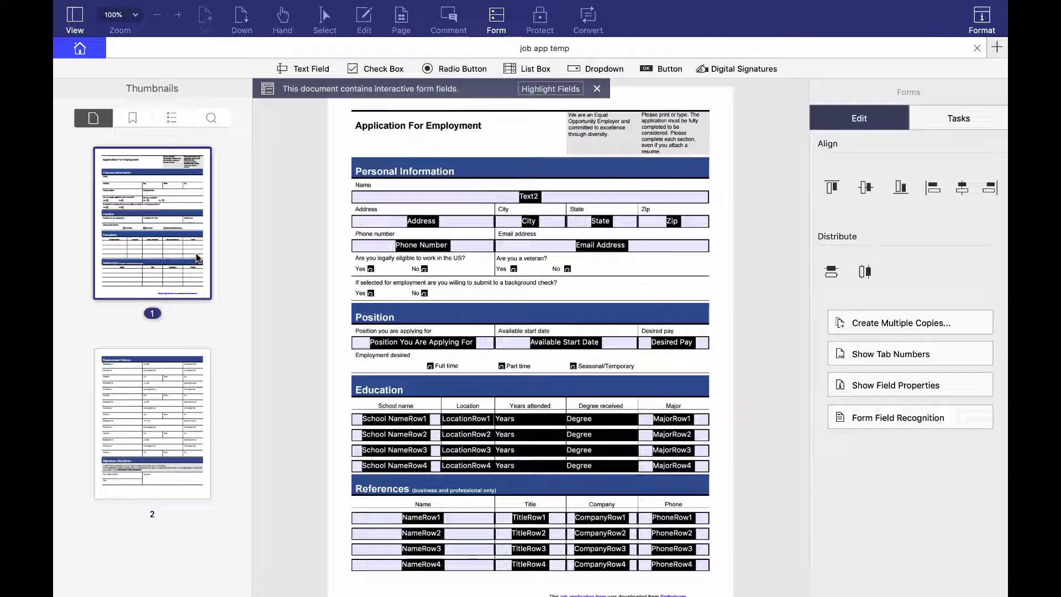
left_click(143, 410)
left_click(156, 245)
left_click(165, 371)
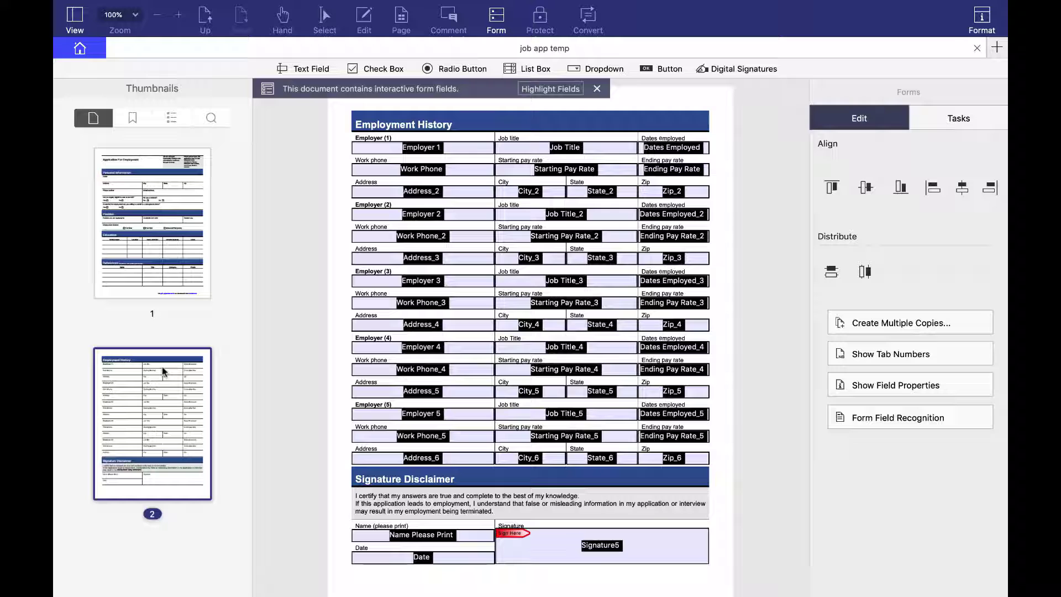
left_click(155, 235)
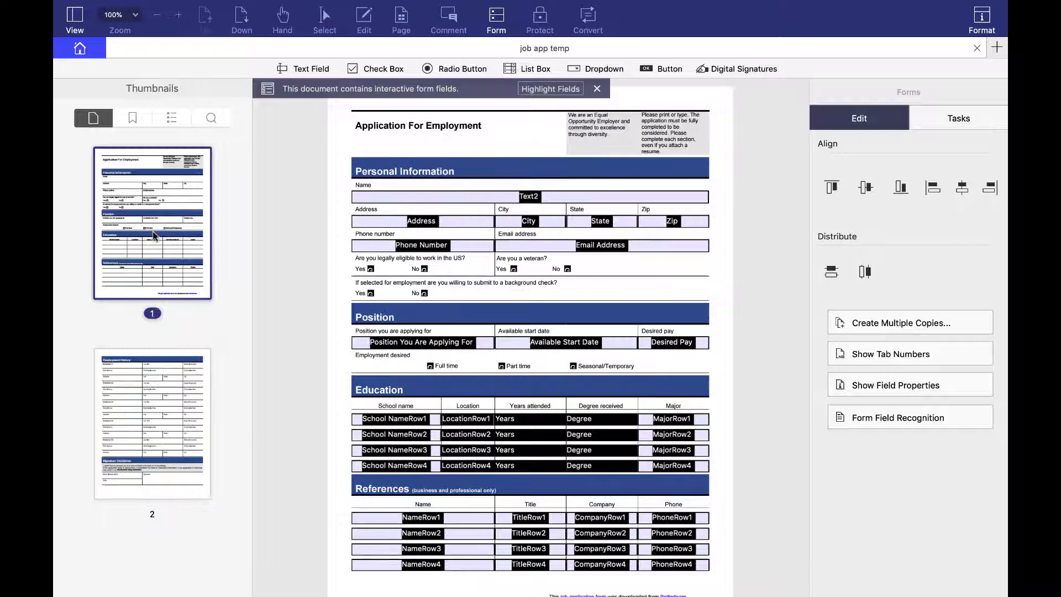
left_click(76, 22)
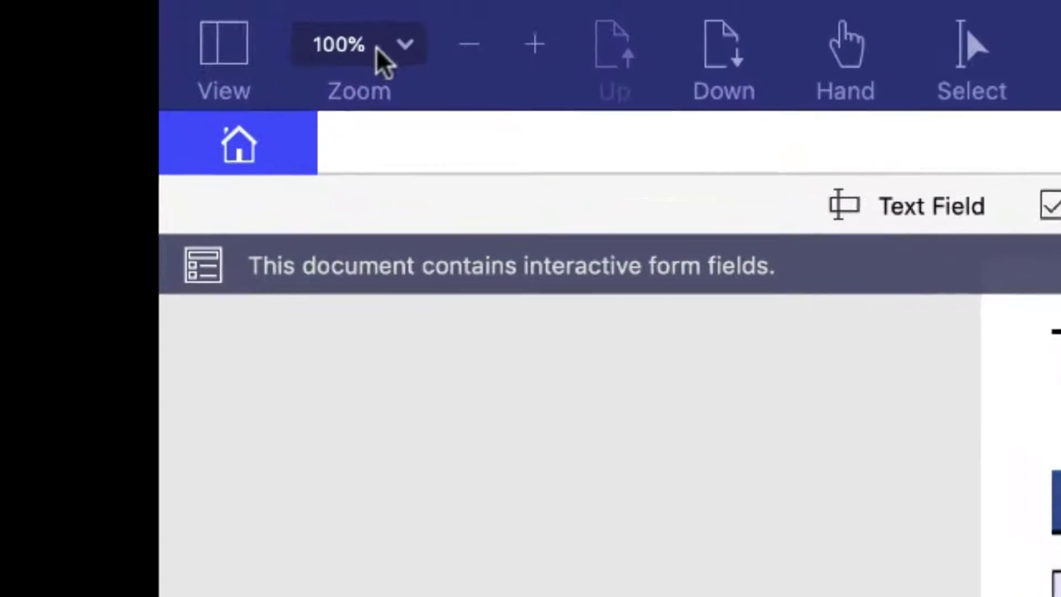
- Set the document zoom to 150%
left_click(403, 48)
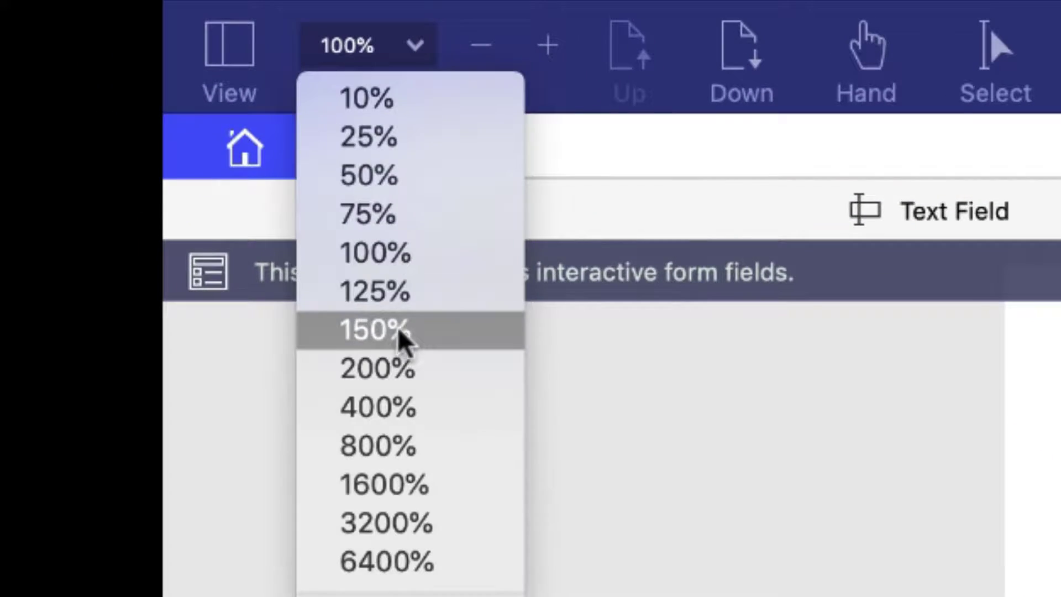
left_click(399, 330)
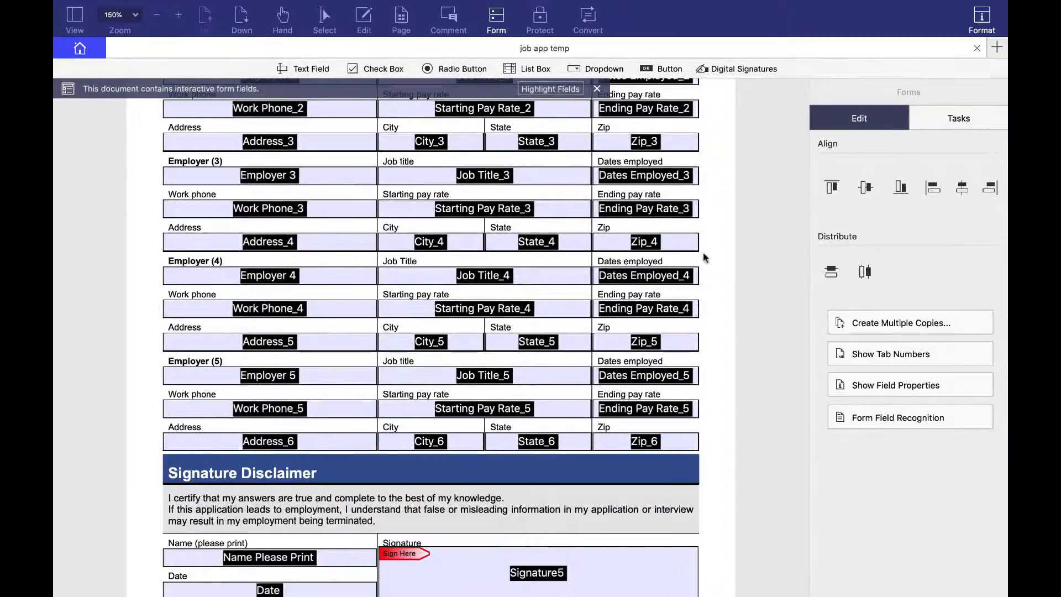
scroll(704, 257, "up", 15)
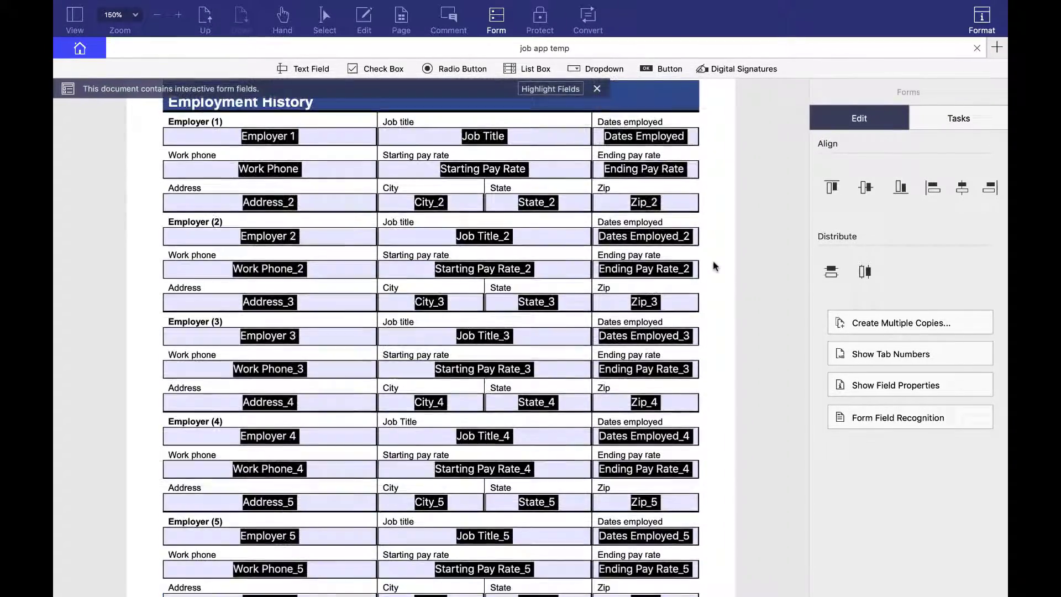
scroll(713, 266, "up", 2)
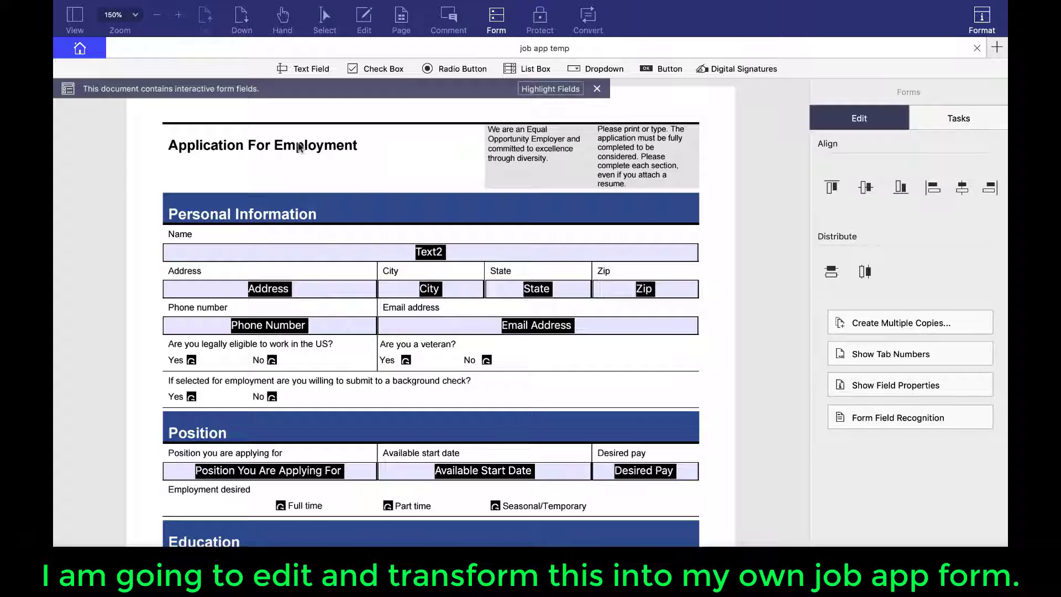
- Insert the 'sakitech logo arrow' image at the form's top left, slightly shortened, over the old title
left_click(368, 23)
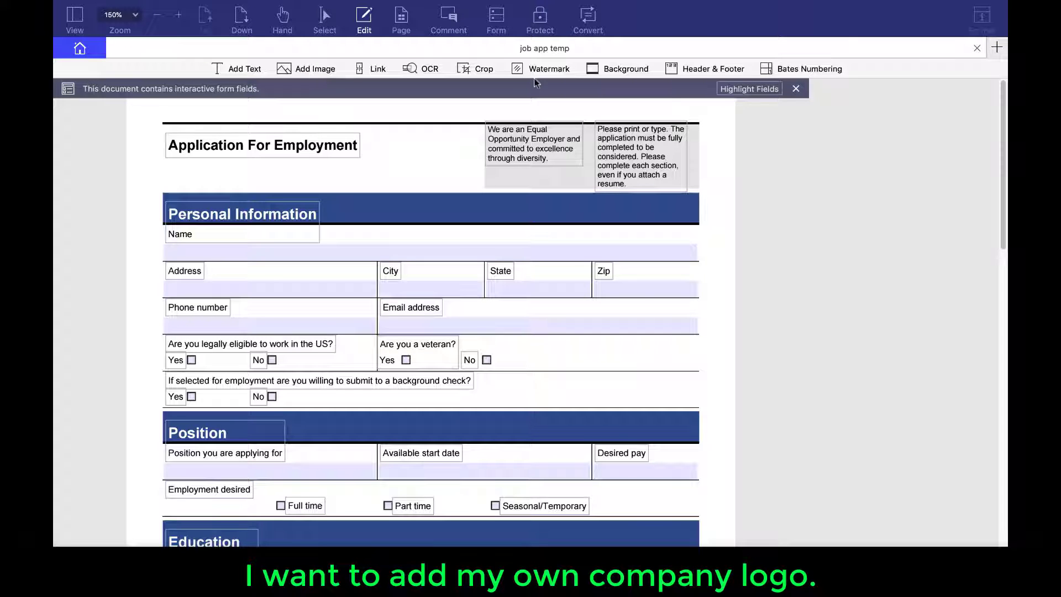
left_click(313, 70)
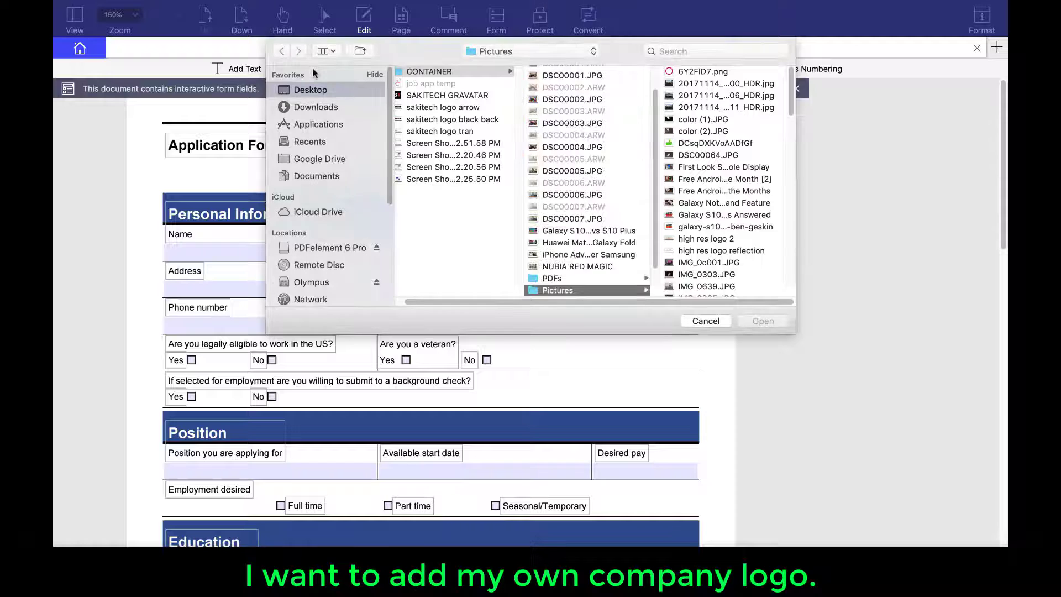
left_click(324, 93)
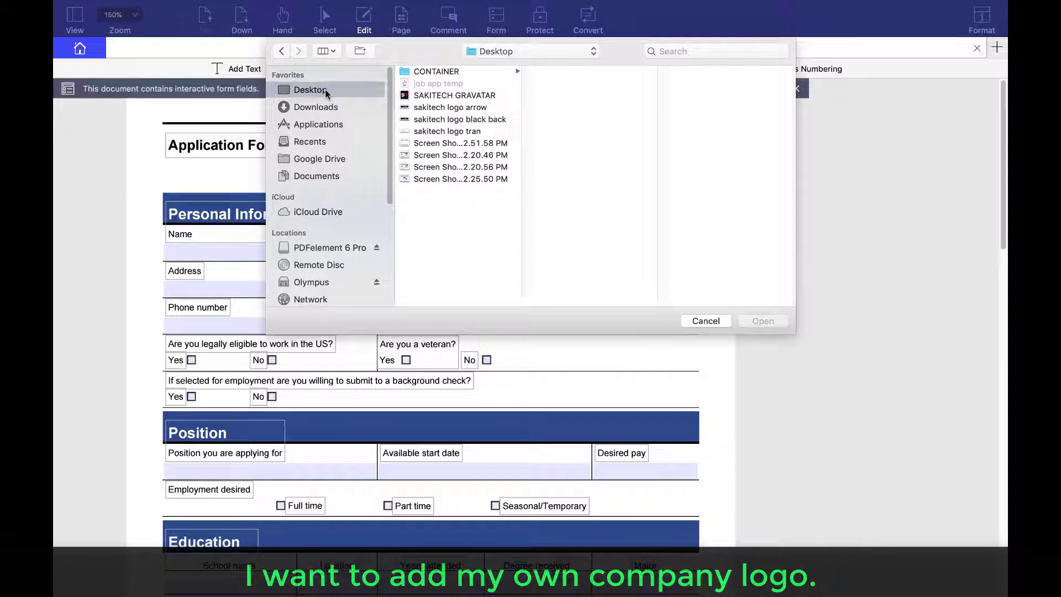
left_click(459, 109)
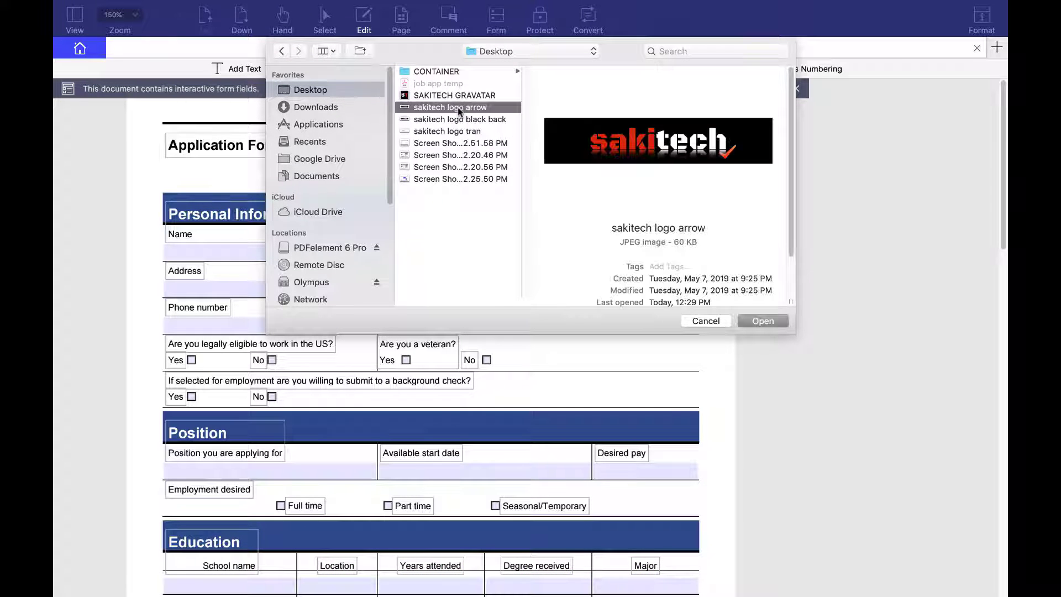
left_click(763, 320)
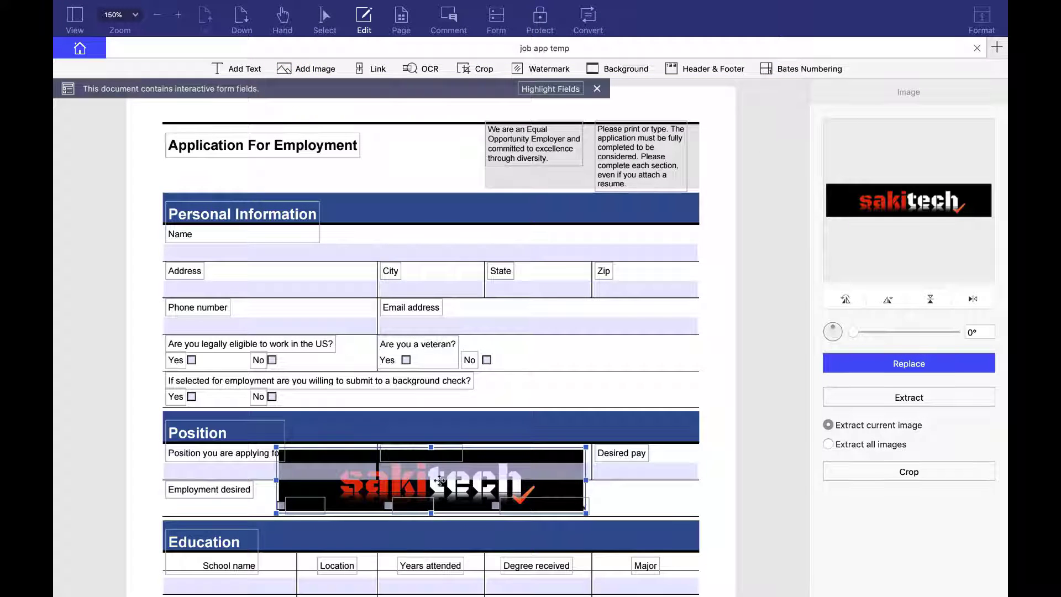
left_click_drag(384, 479, 294, 141)
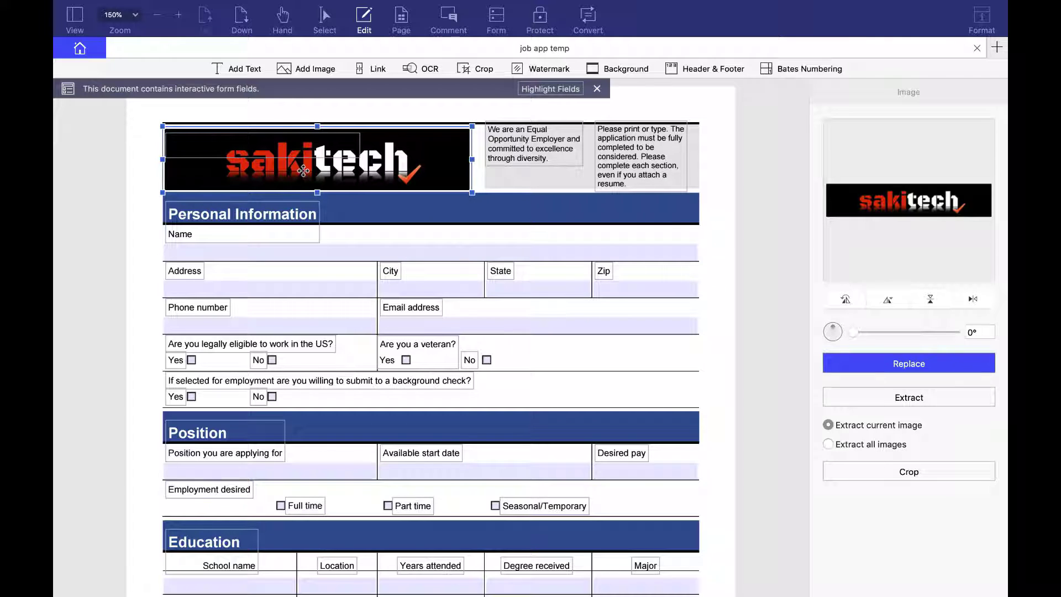
left_click_drag(317, 191, 346, 171)
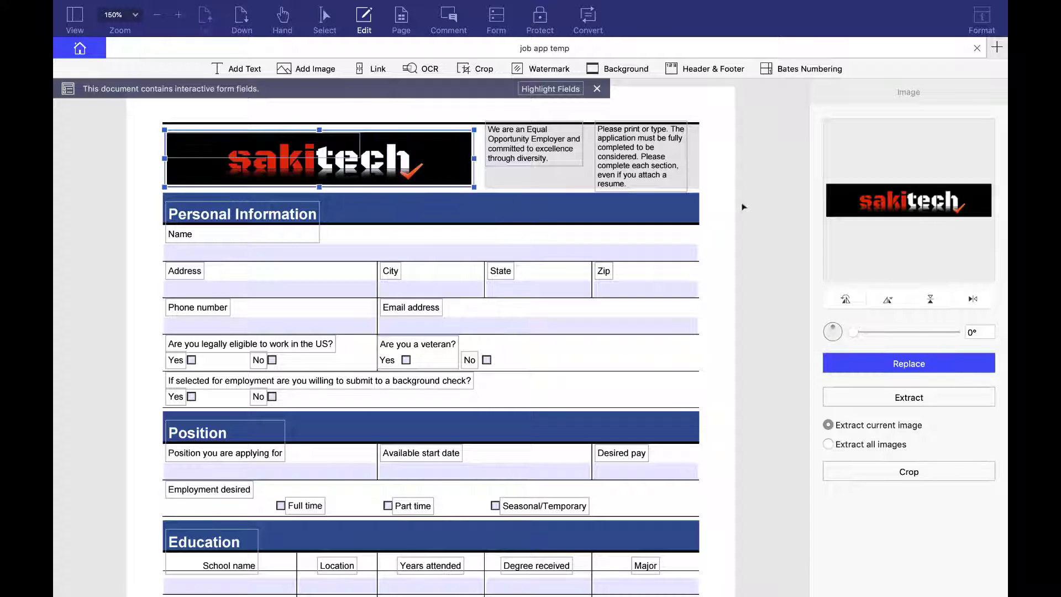
left_click(680, 233)
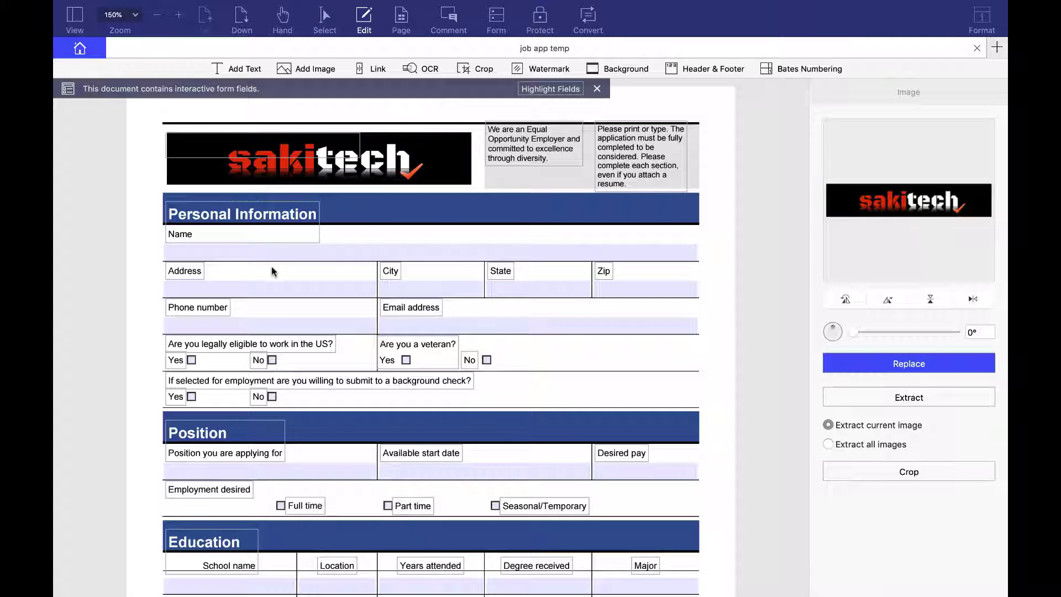
- Delete the print-or-type instructions paragraph from the grey header
left_click(238, 253)
left_click(242, 287)
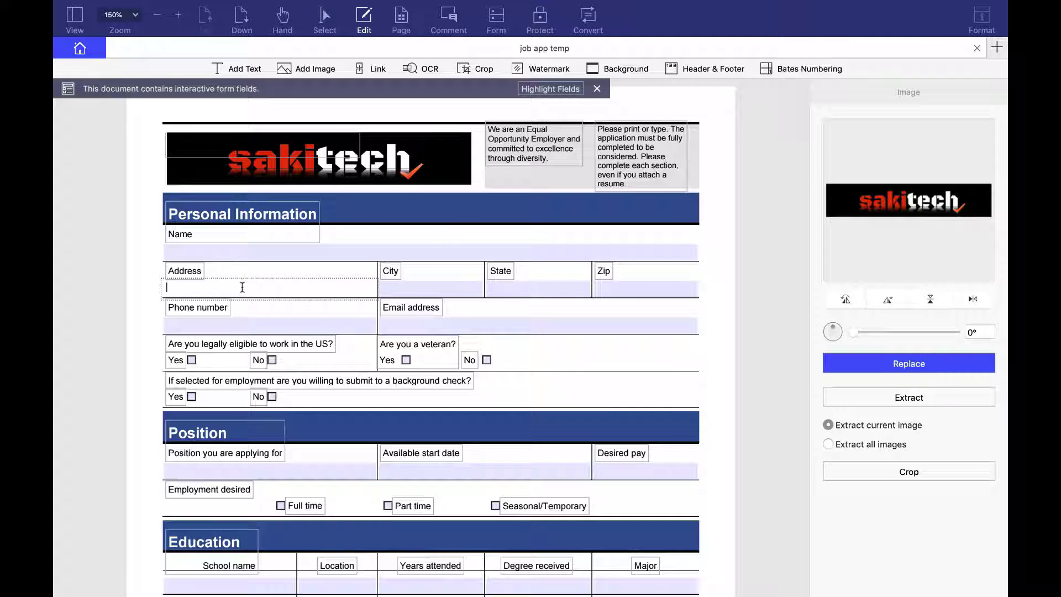
left_click(260, 251)
left_click(197, 235)
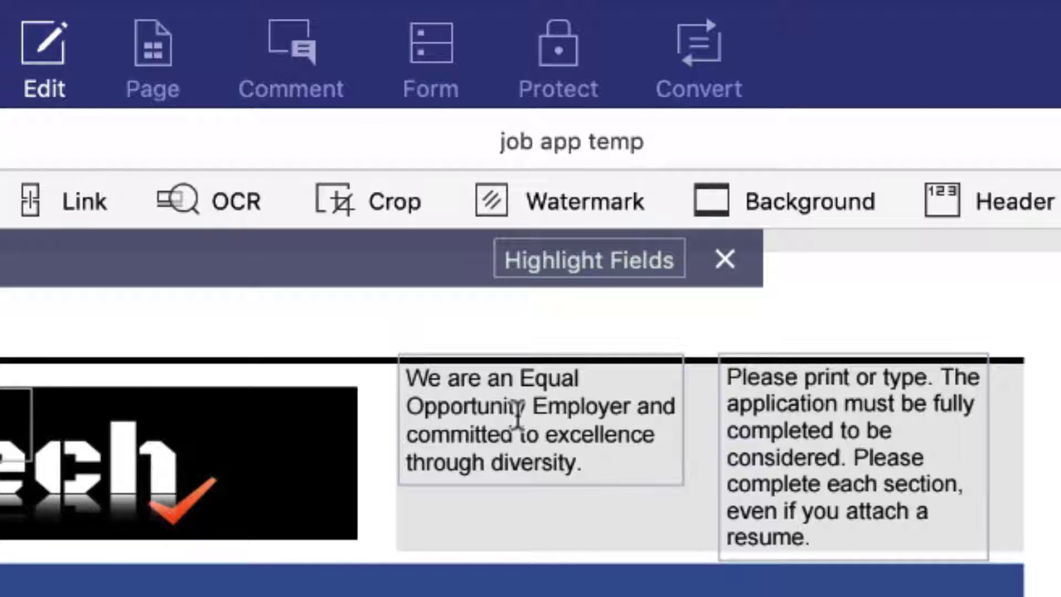
left_click(834, 533)
left_click_drag(834, 533, 710, 374)
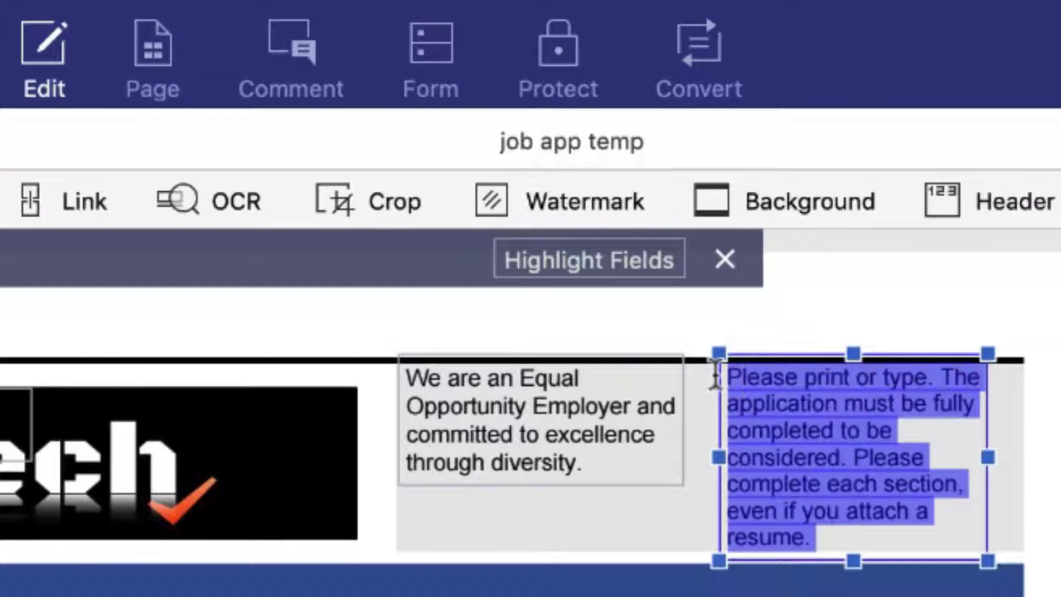
key("BackSpace")
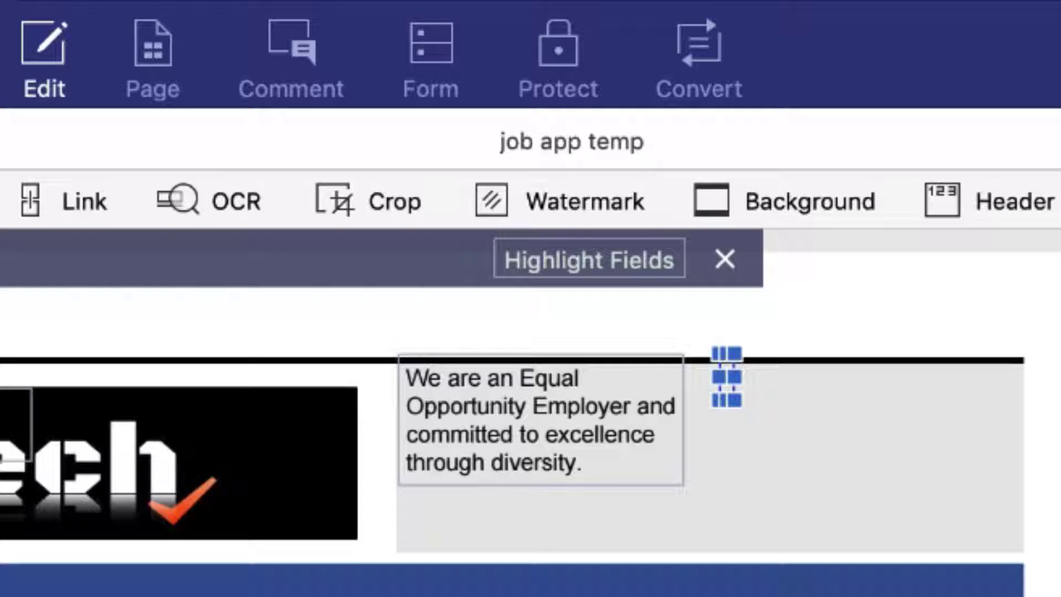
- Delete the 'We are an Equal Opportunity Employer' statement beside the logo
left_click(592, 462)
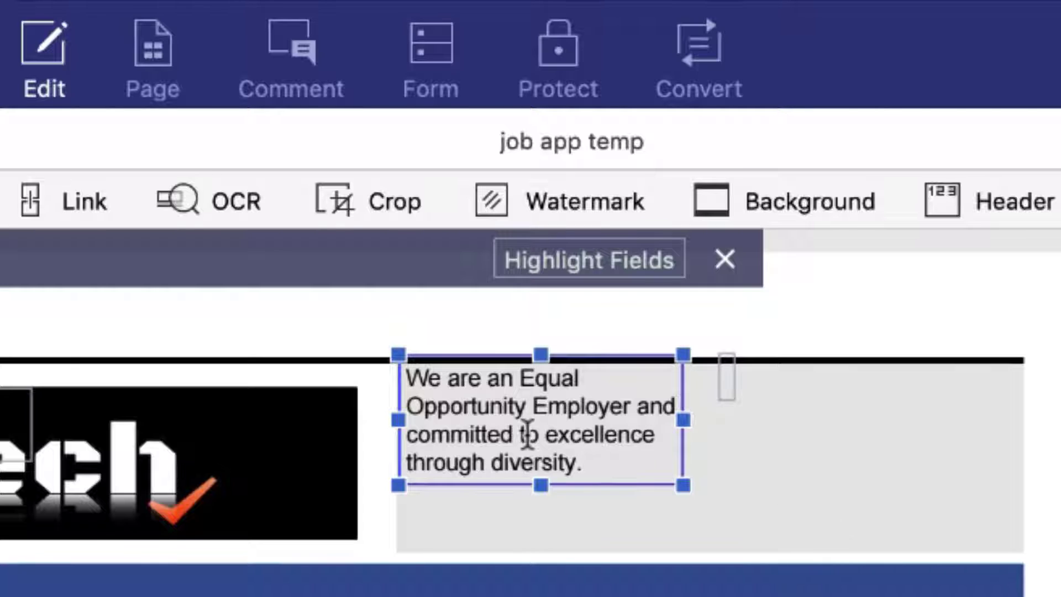
left_click_drag(583, 462, 365, 354)
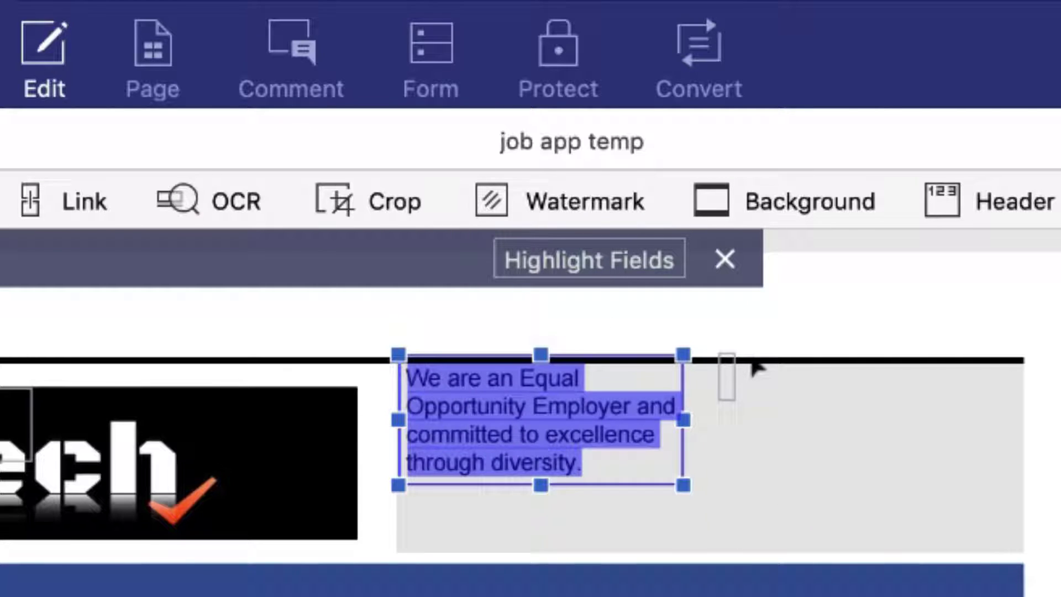
key("BackSpace")
left_click(533, 438)
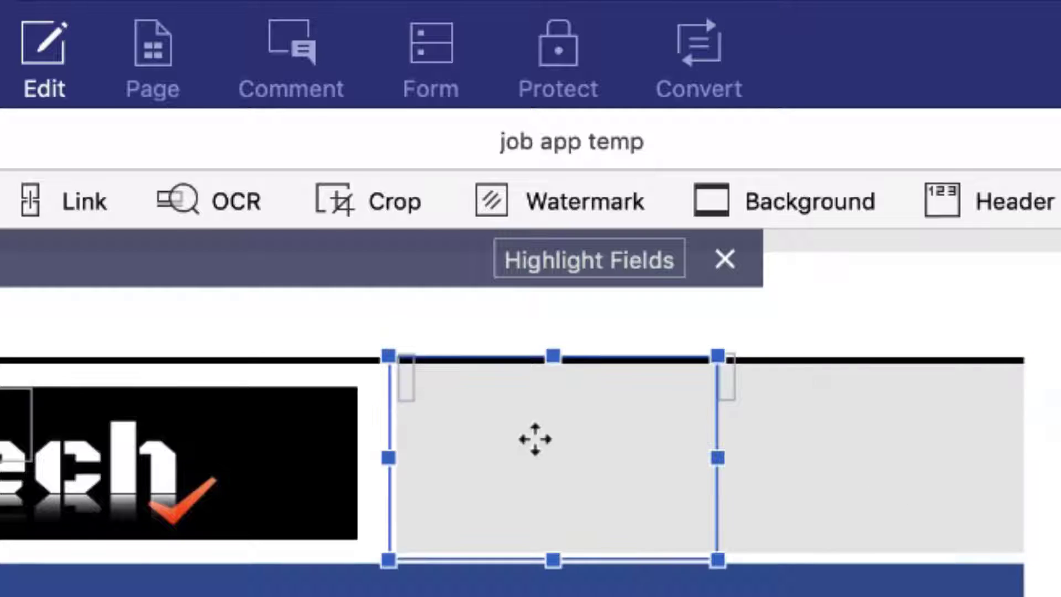
left_click(804, 492)
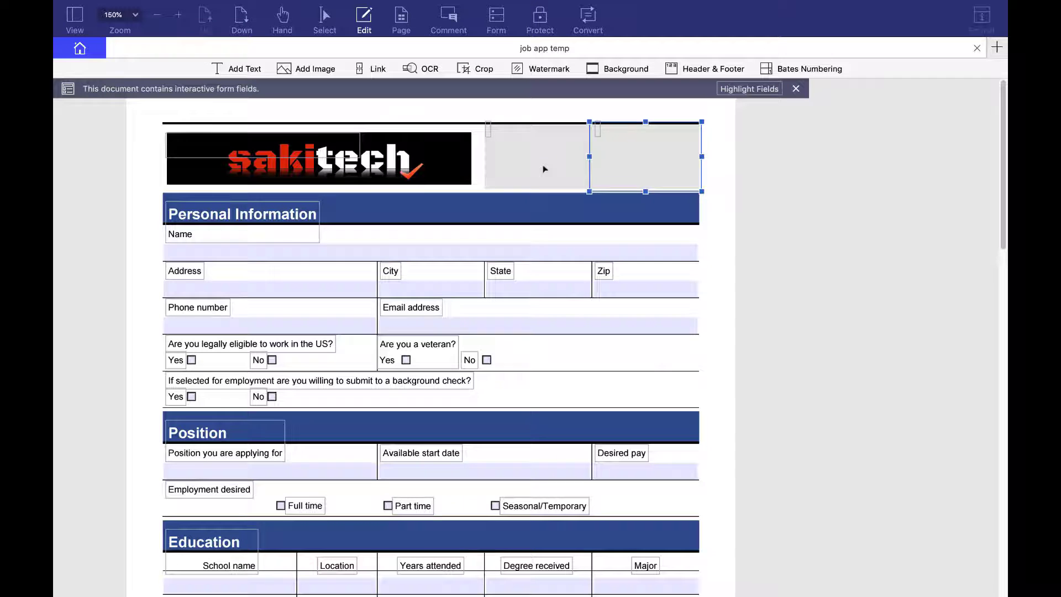
left_click(536, 164)
left_click(240, 72)
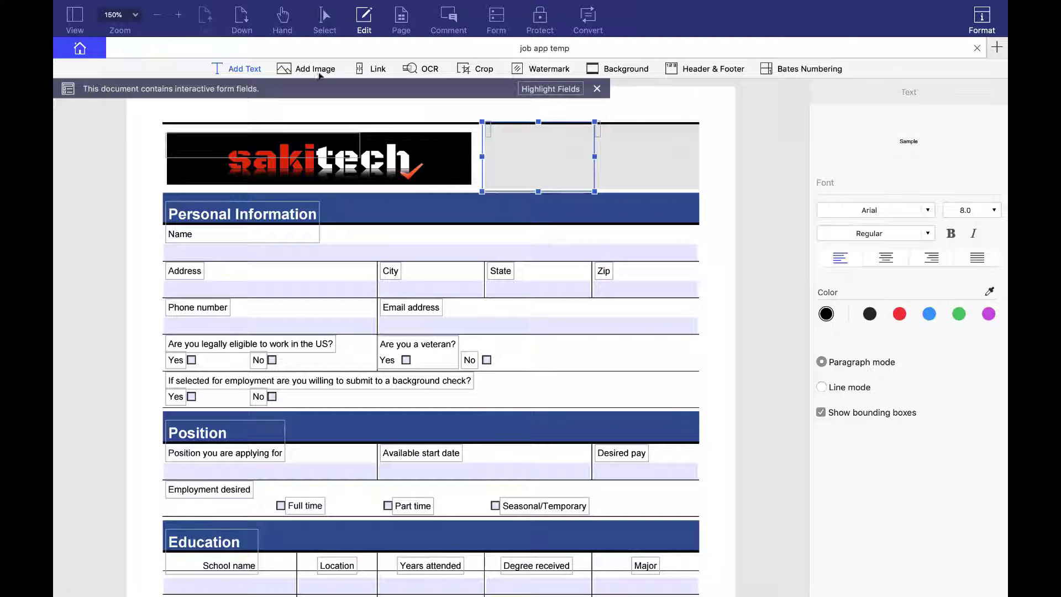
- In Form mode, switch Highlight Fields on and check the Name and Address fields
left_click(499, 24)
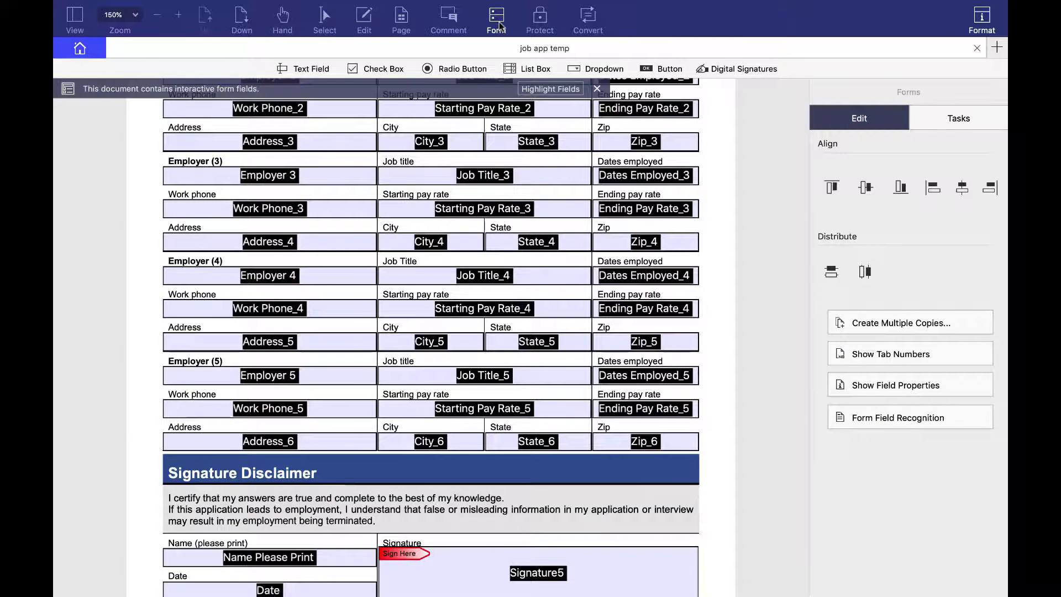
scroll(498, 277, "up", 10)
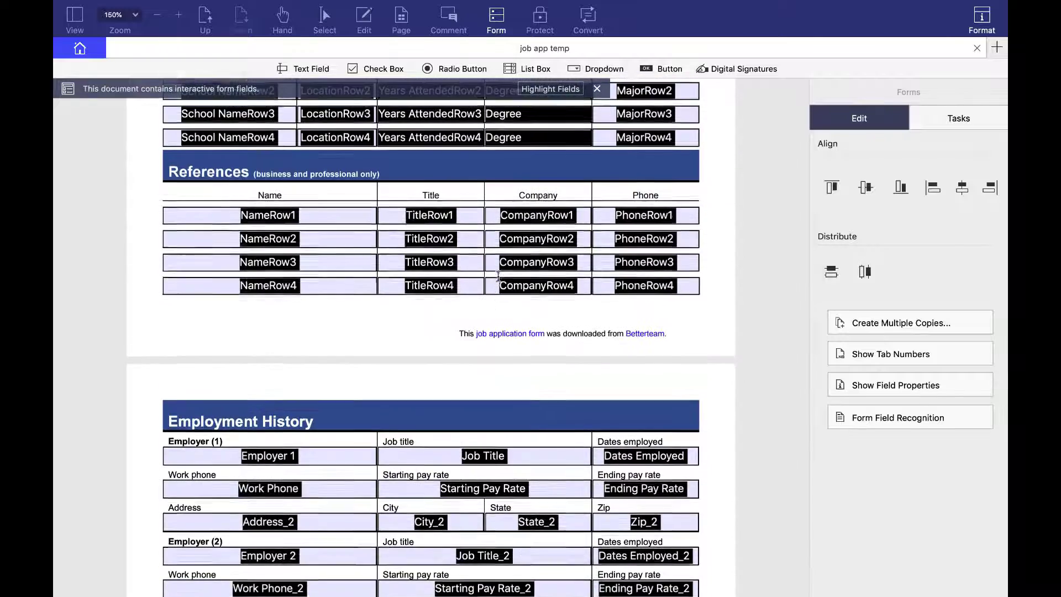
scroll(498, 277, "up", 8)
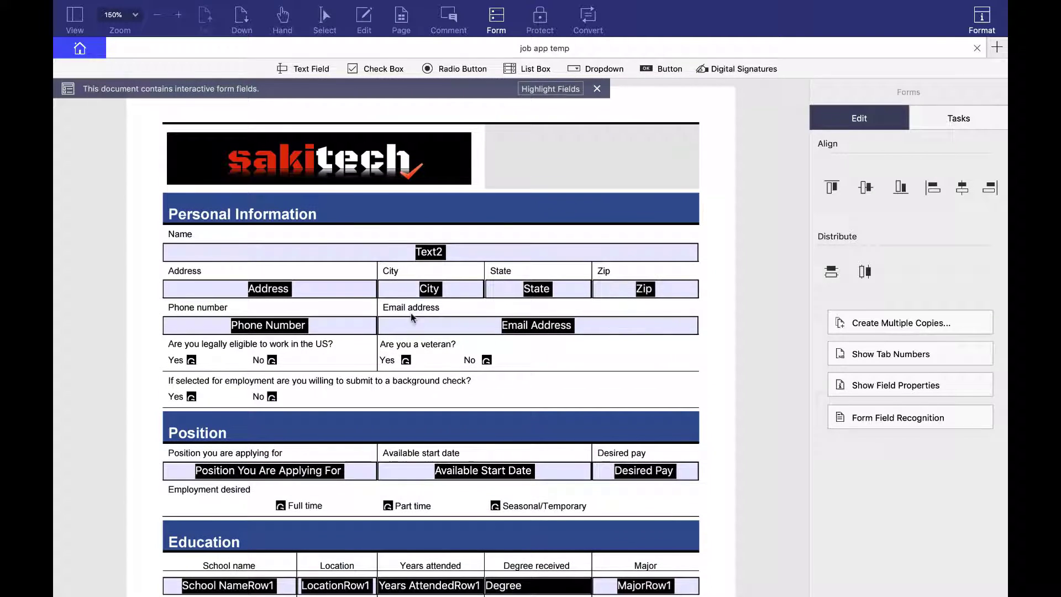
left_click(562, 90)
left_click(559, 91)
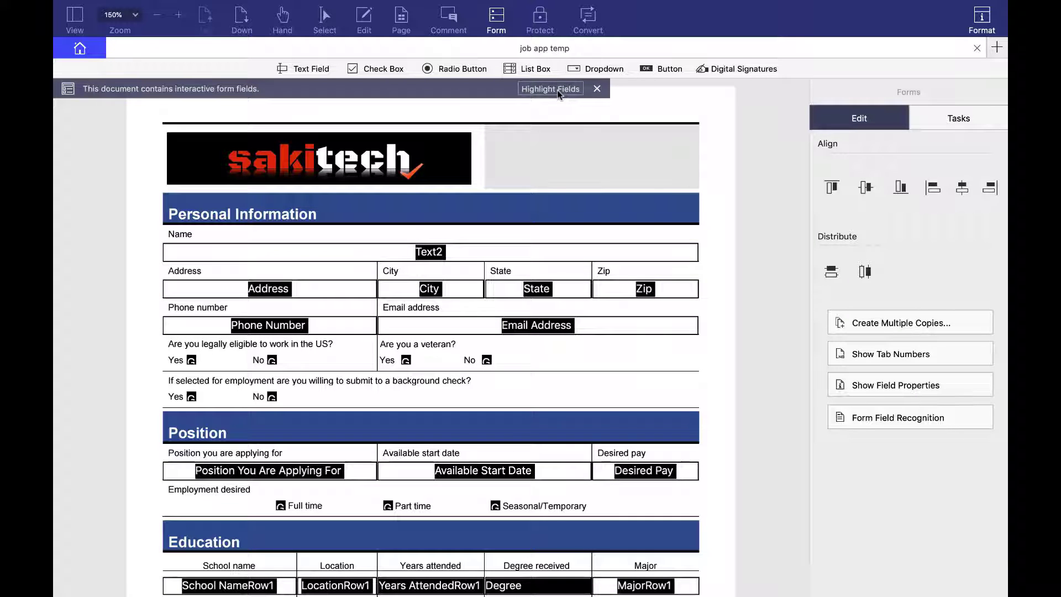
left_click(559, 91)
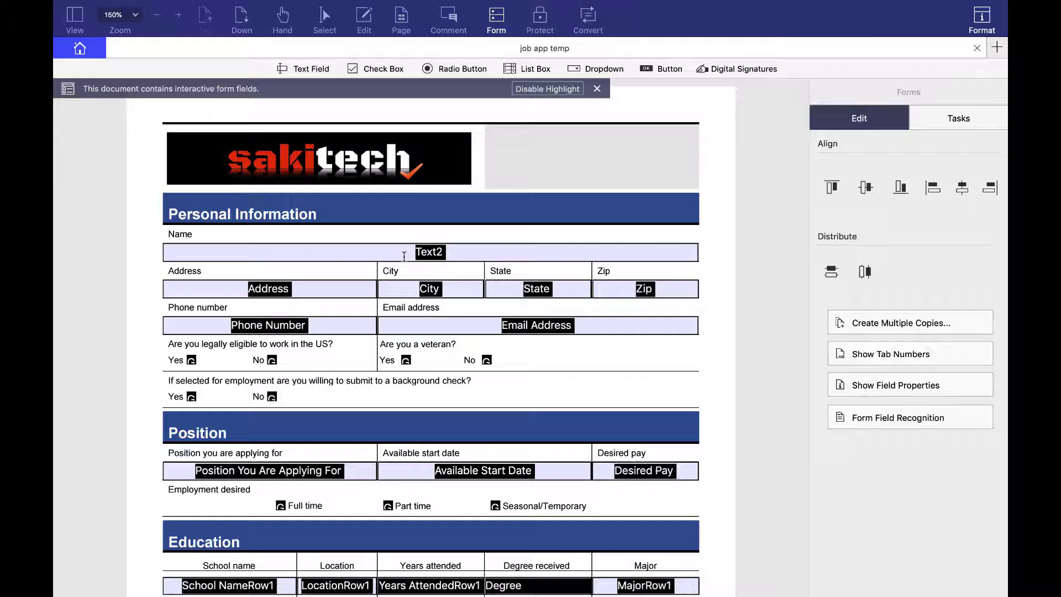
left_click(425, 255)
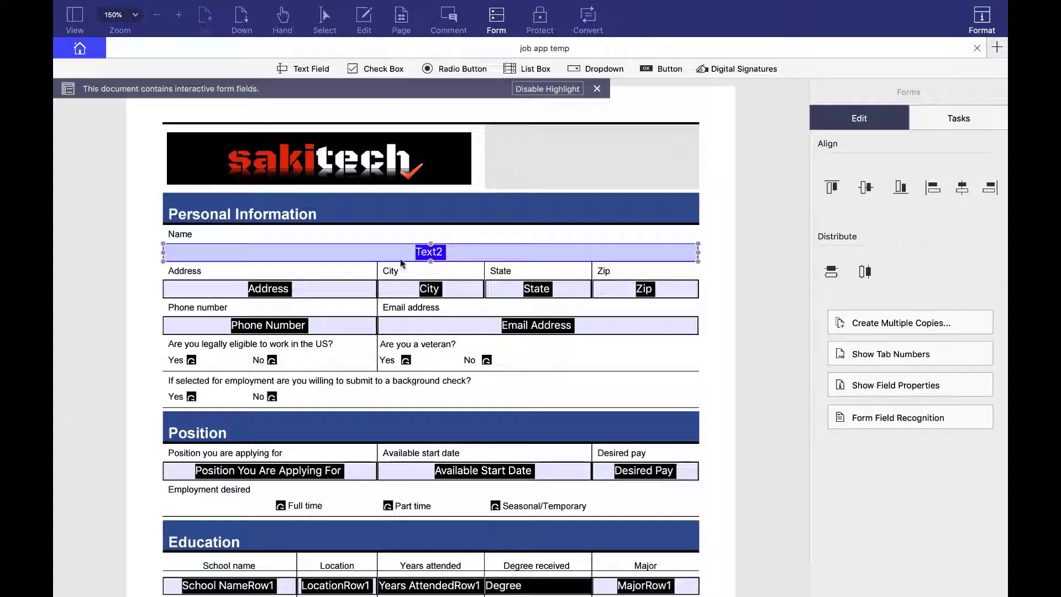
left_click(270, 289)
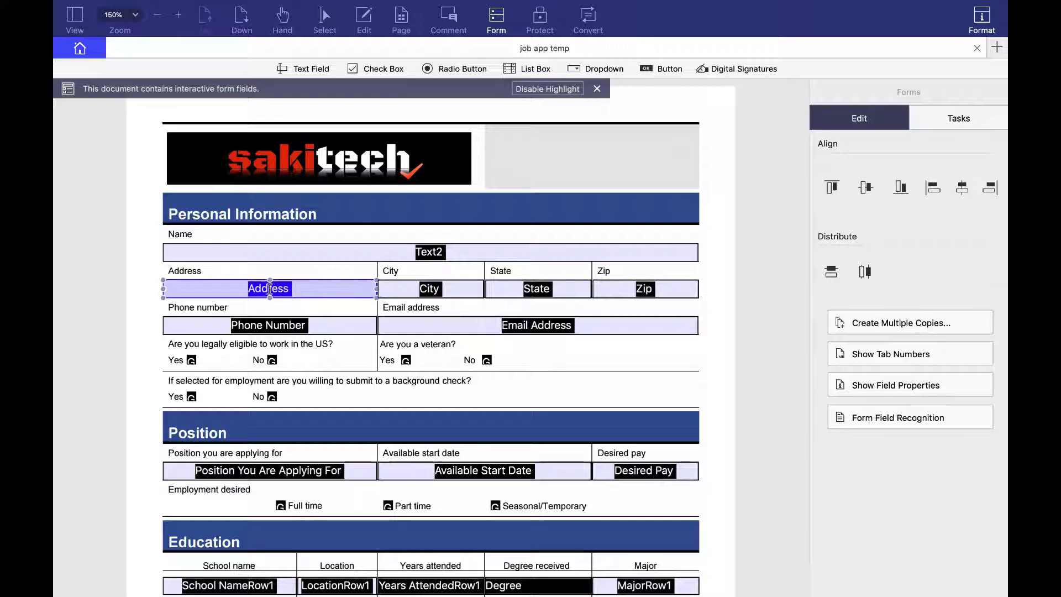
left_click(190, 239)
left_click(259, 254)
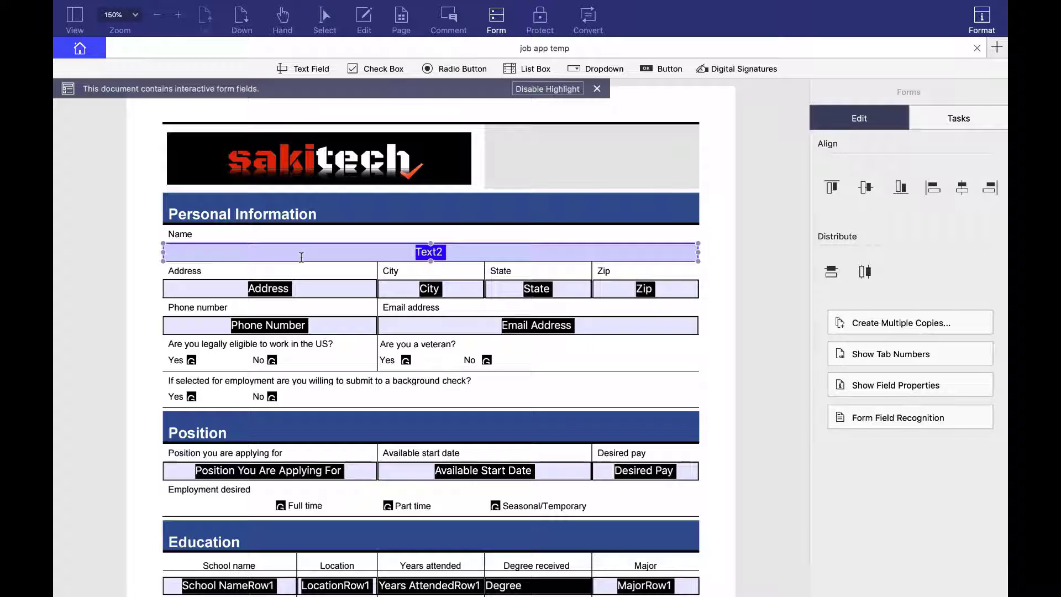
- Shorten the 'Personal Information' heading to 'Personal'
left_click(364, 17)
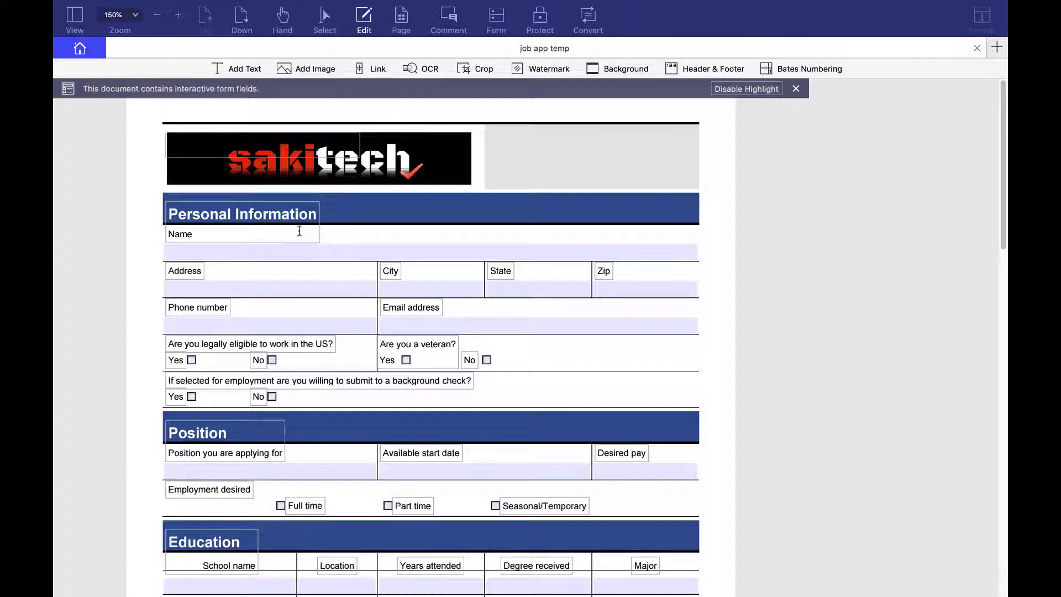
left_click(233, 213)
double_click(234, 214)
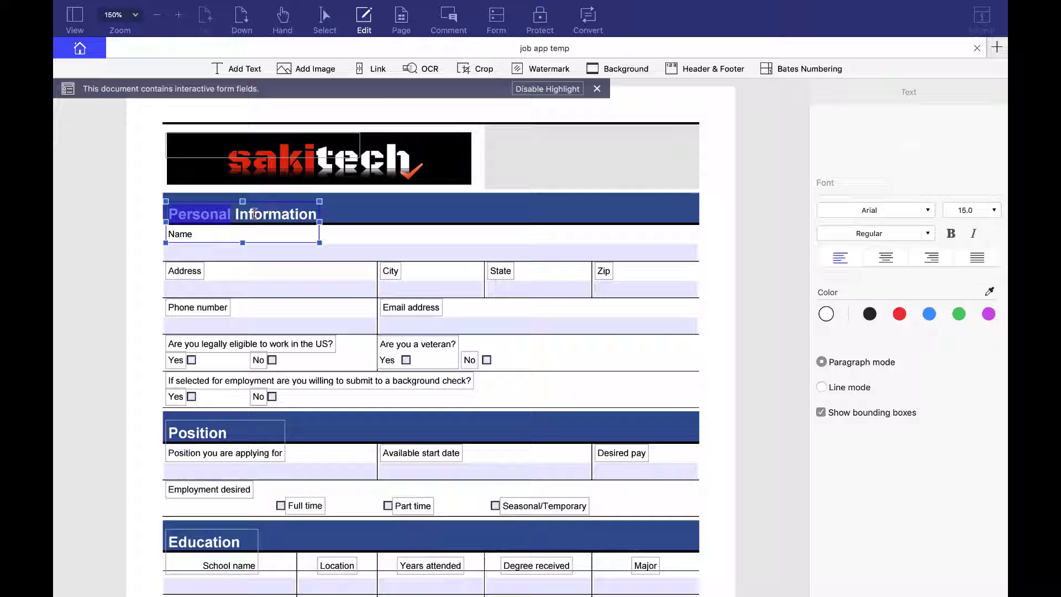
left_click(238, 220)
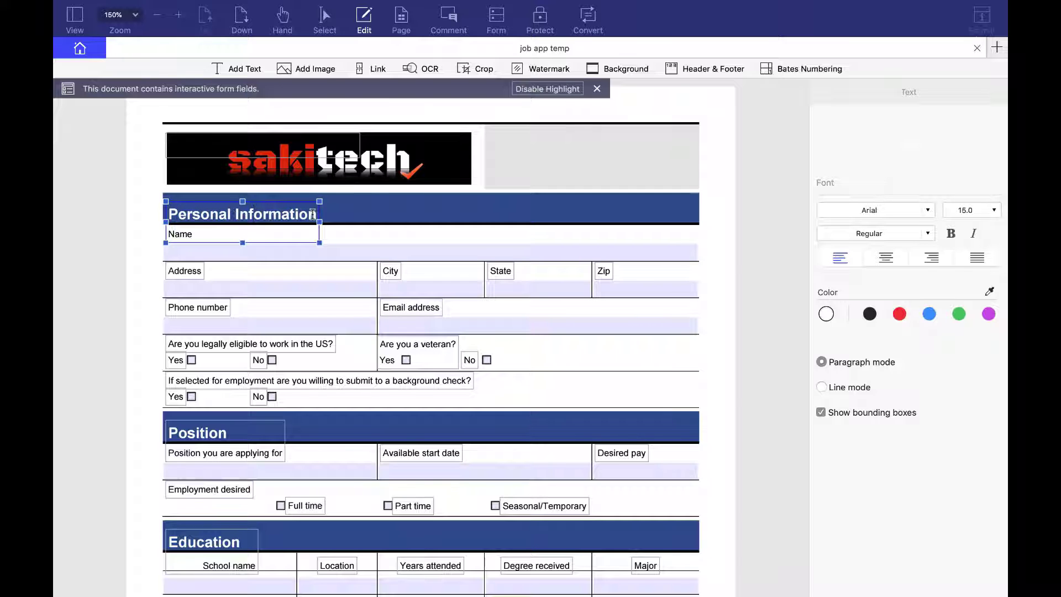
key("BackSpace")
key("BackSpace")
key("BackSpace")
key("BackSpace")
key("BackSpace")
key("BackSpace")
key("BackSpace")
key("BackSpace")
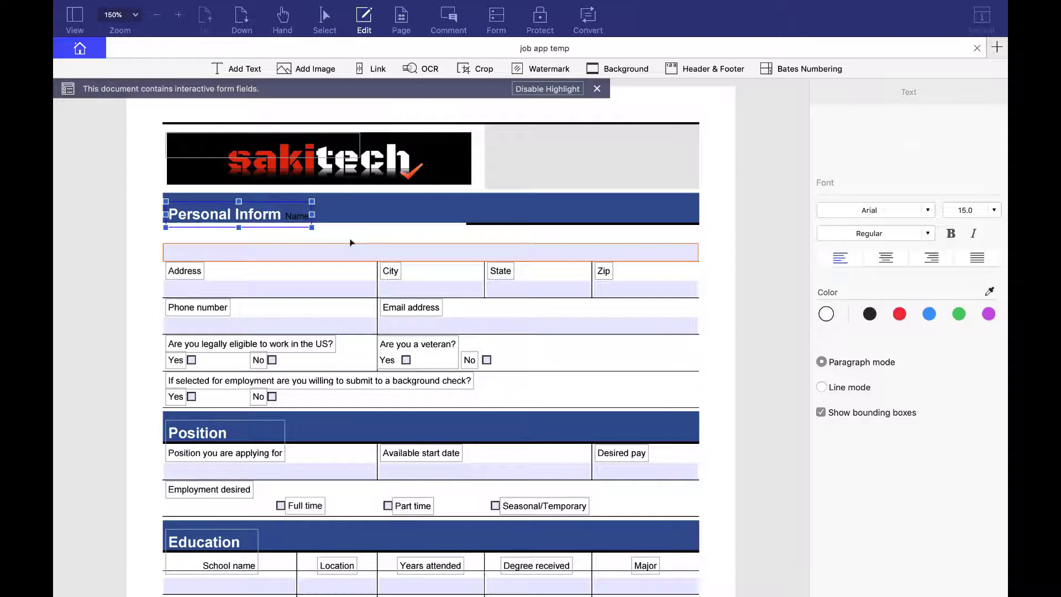
key("BackSpace")
key("BackSpace")
key("BackSpace")
key("BackSpace")
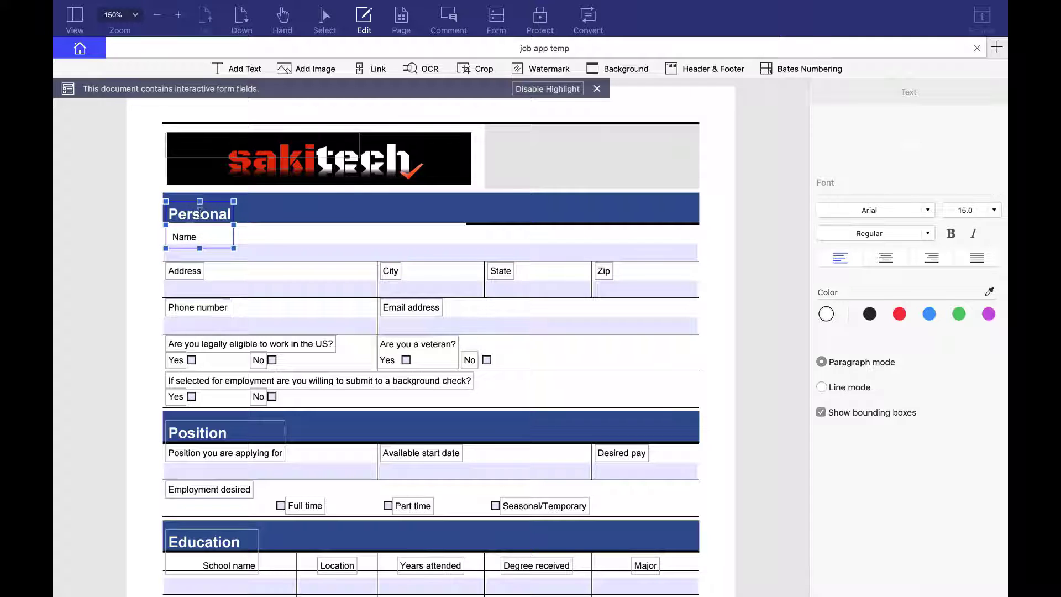
left_click(277, 223)
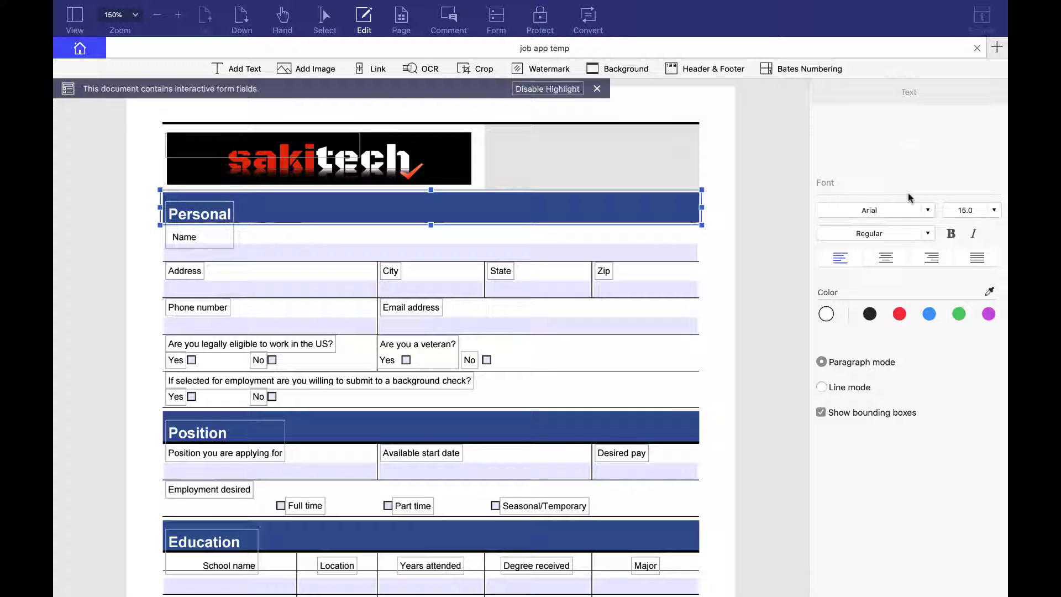
- Place a new empty text box in the grey area right of the sakitech logo
scroll(767, 288, "down", 3)
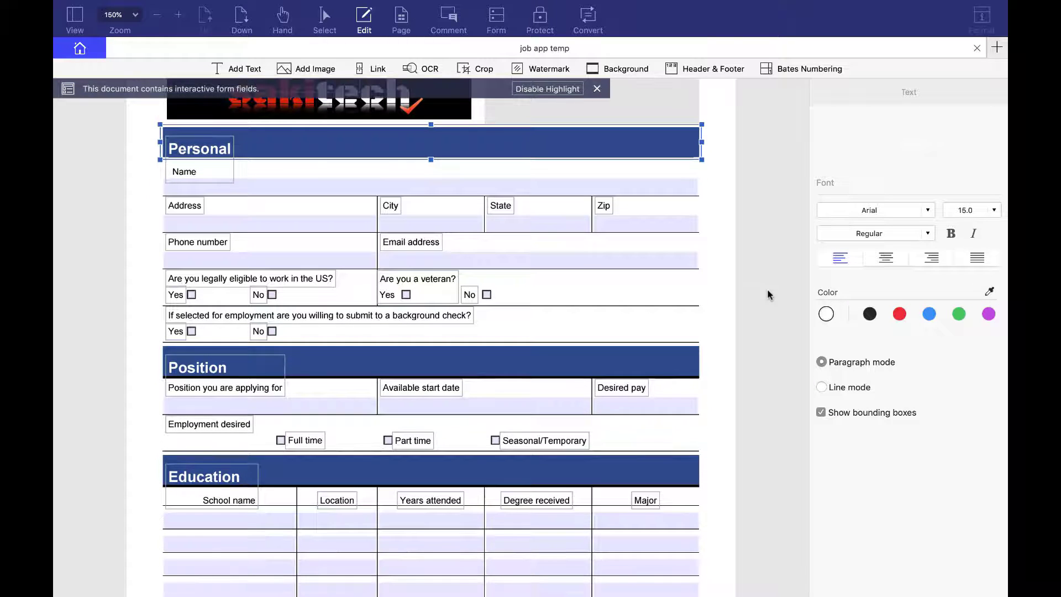
scroll(766, 293, "down", 2)
scroll(765, 292, "up", 5)
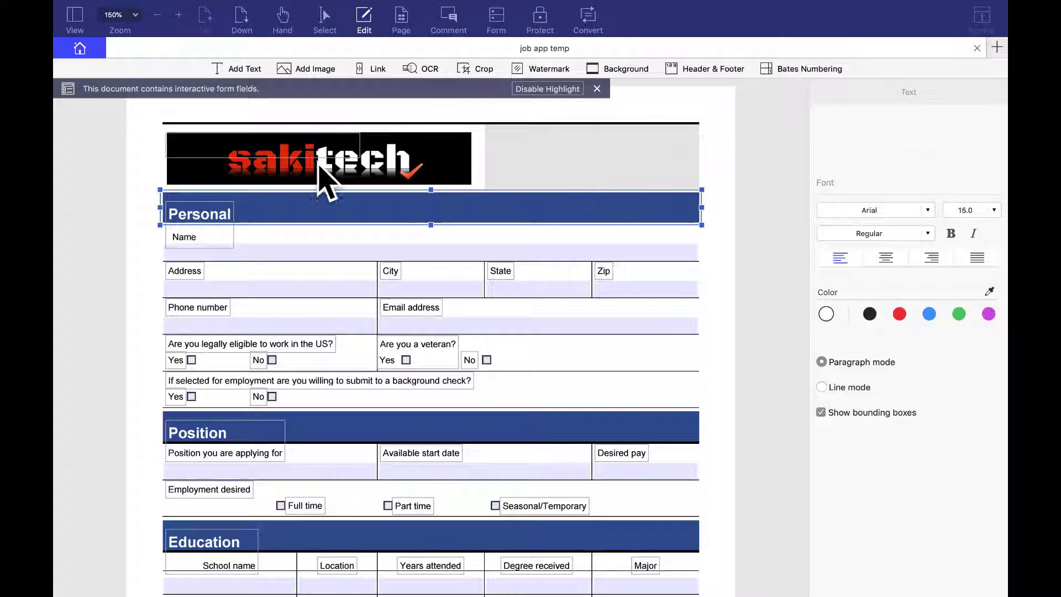
left_click(554, 165)
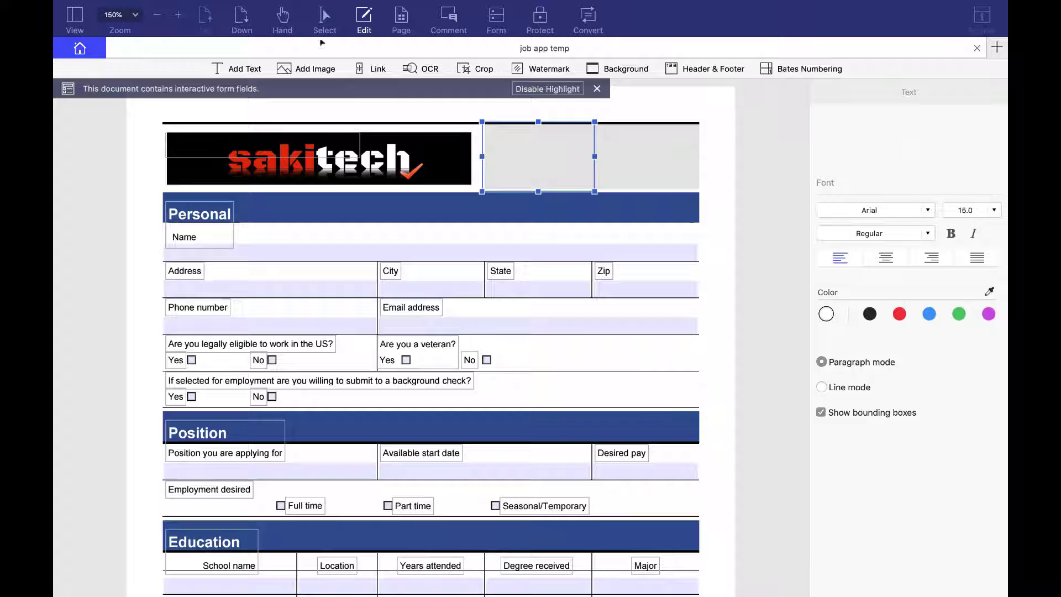
left_click(243, 69)
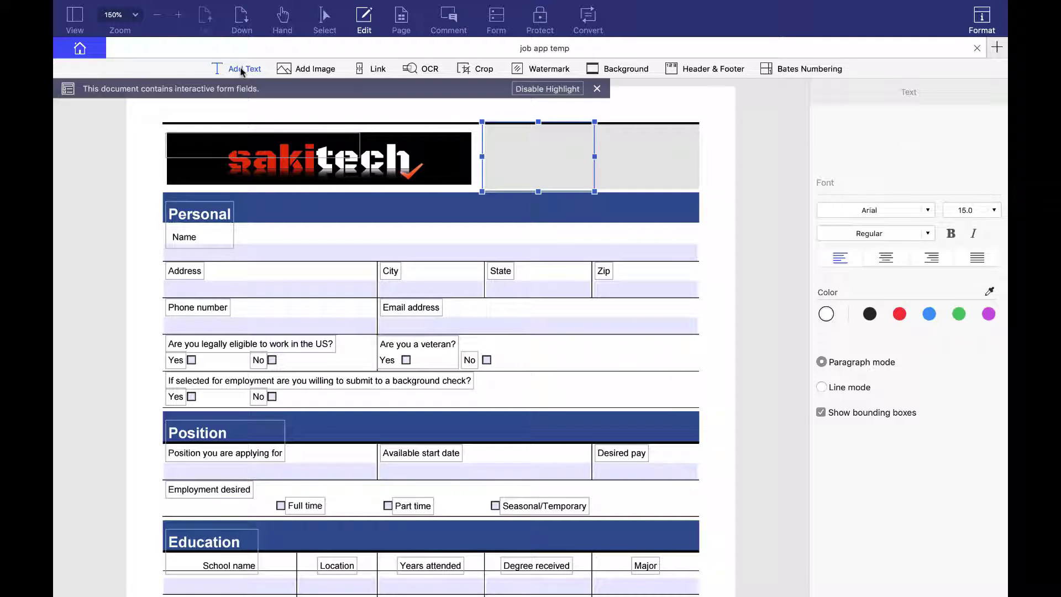
left_click(547, 166)
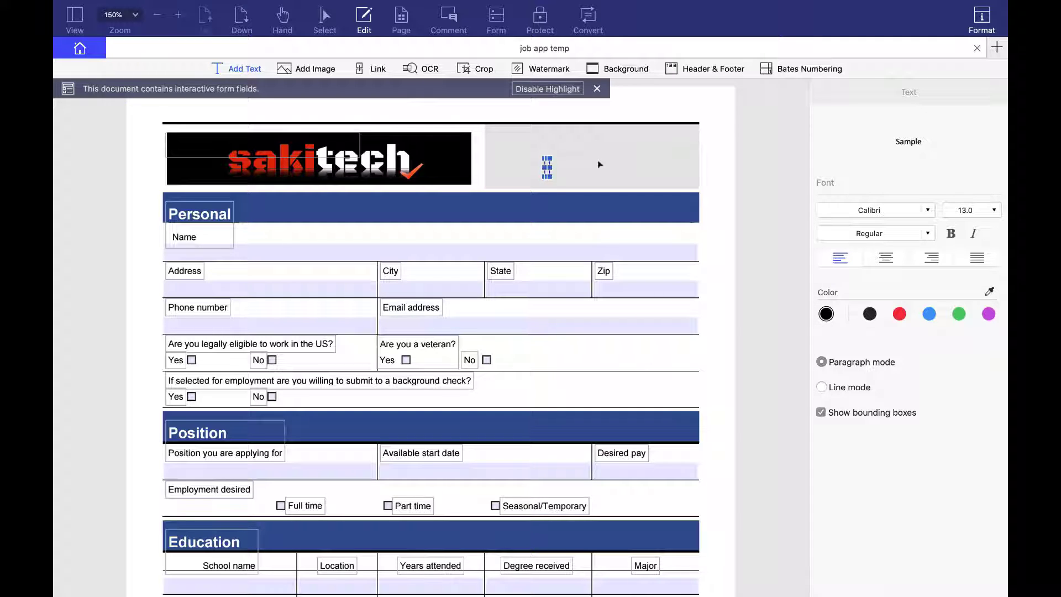
- Widen the new text box and type the 'Job Application Form' title into it
type("Job")
key("BackSpace")
key("BackSpace")
key("BackSpace")
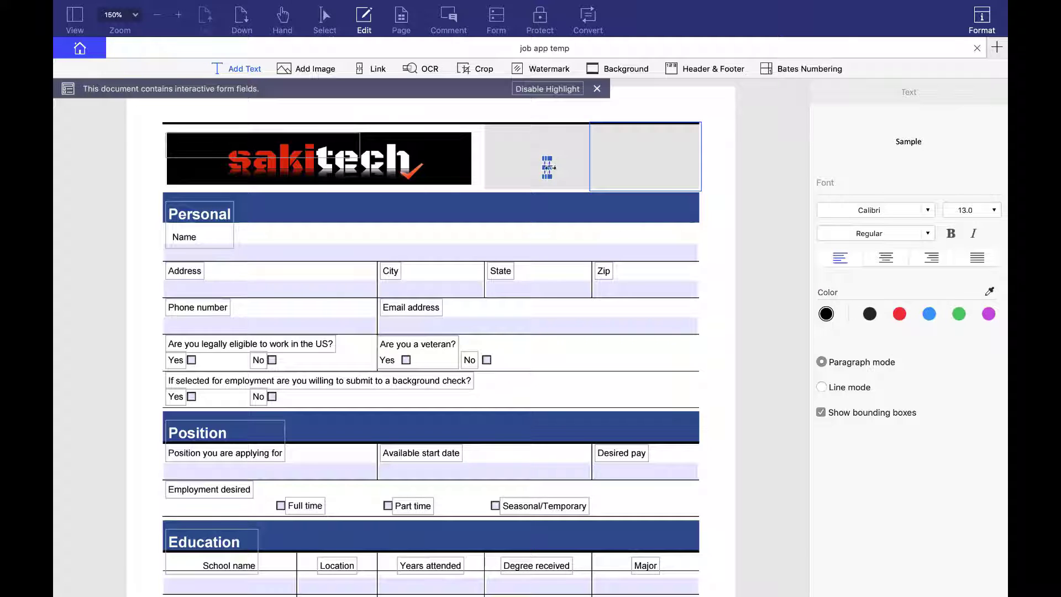
left_click_drag(549, 167, 648, 166)
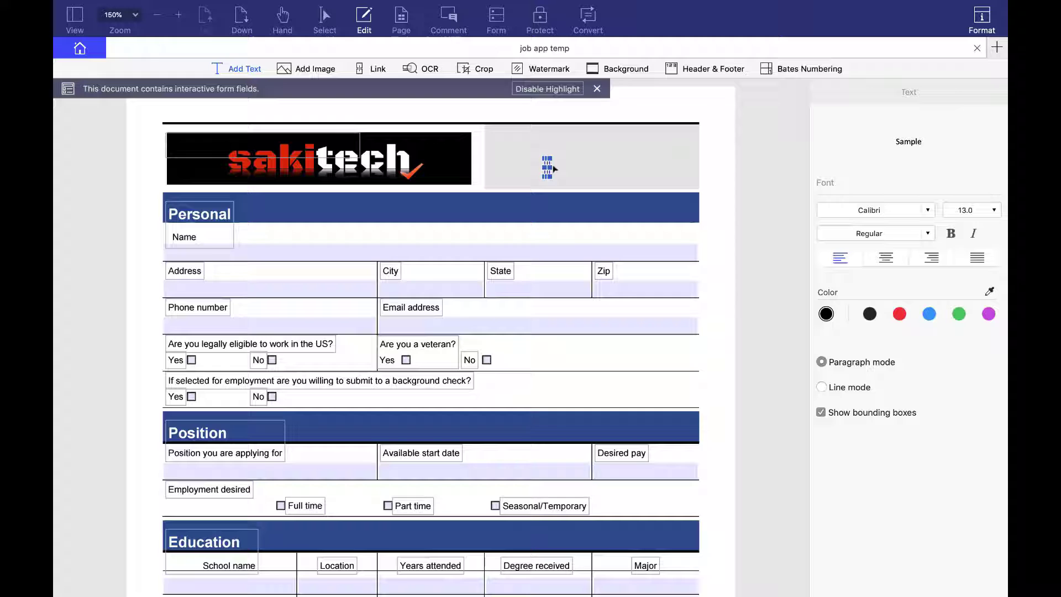
left_click_drag(548, 167, 610, 171)
type("Jon")
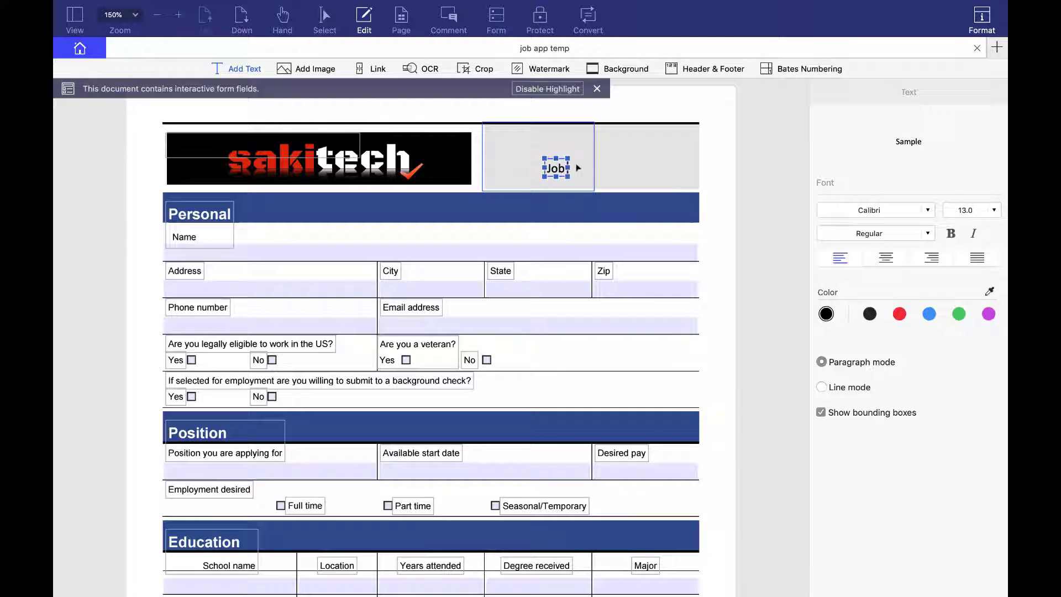
type(" Application Form")
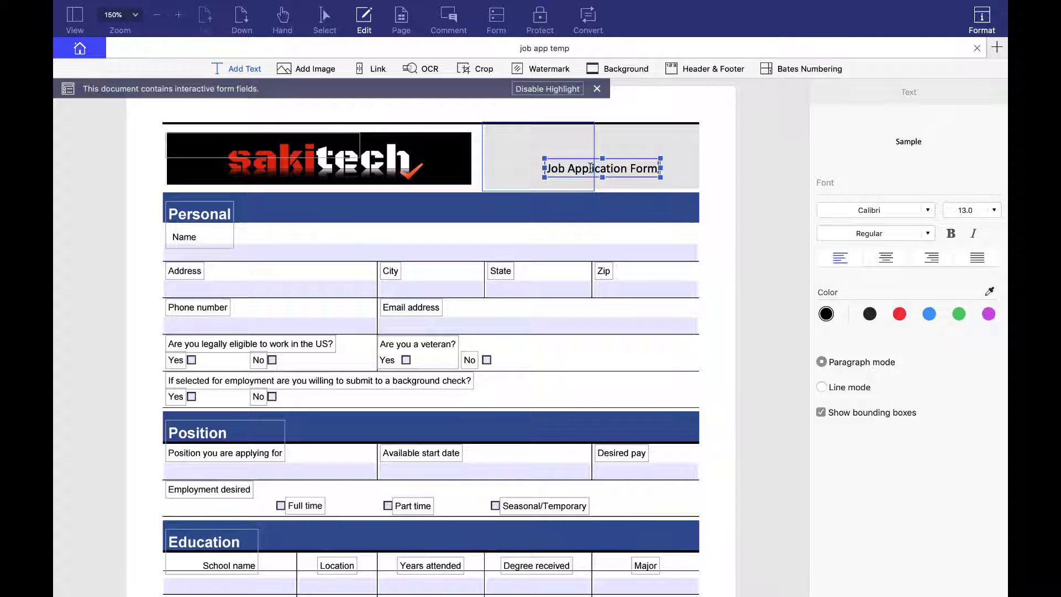
- Move the title up into the grey header and widen its box to fit one line
left_click_drag(591, 168, 550, 137)
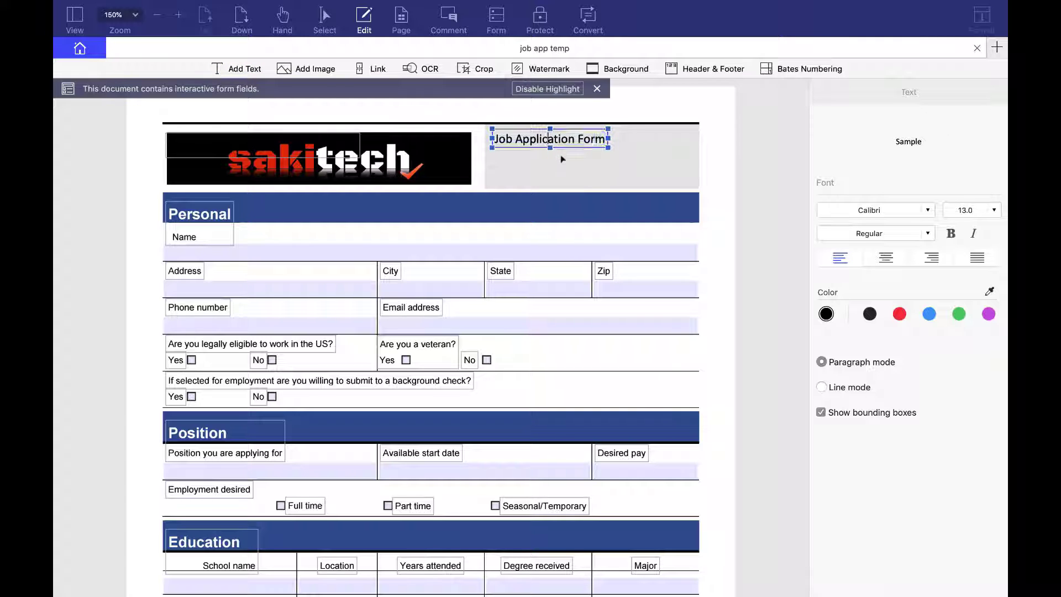
left_click(528, 150)
left_click(714, 154)
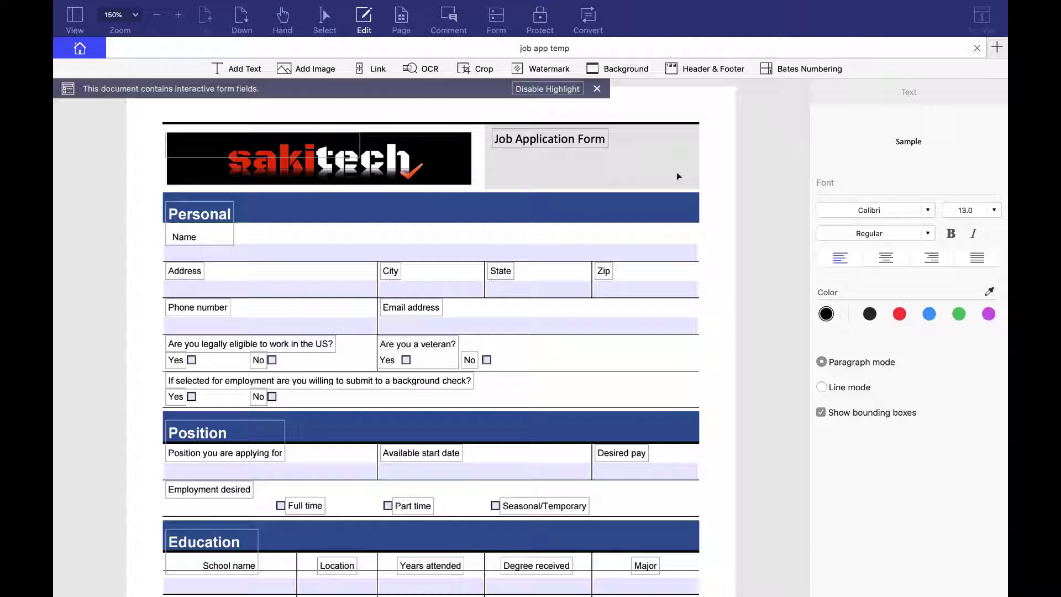
left_click(558, 143)
mouse_move(608, 147)
left_mouse_down()
mouse_move(615, 166)
mouse_move(644, 182)
mouse_move(608, 147)
left_mouse_up()
left_click_drag(492, 148, 500, 164)
left_click_drag(605, 160, 639, 162)
left_click(641, 160)
left_click(535, 174)
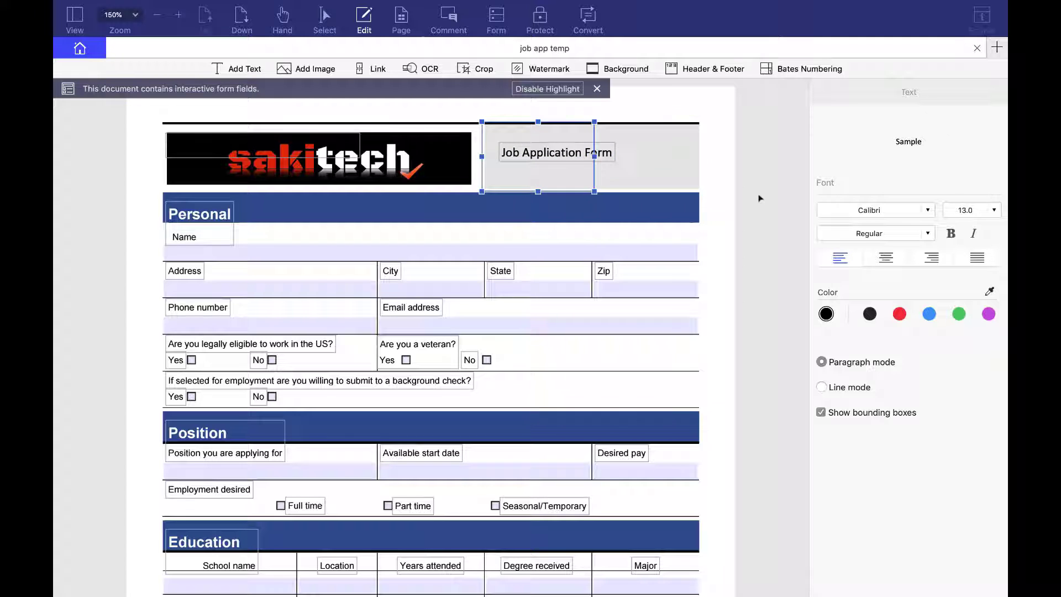
left_click(684, 190)
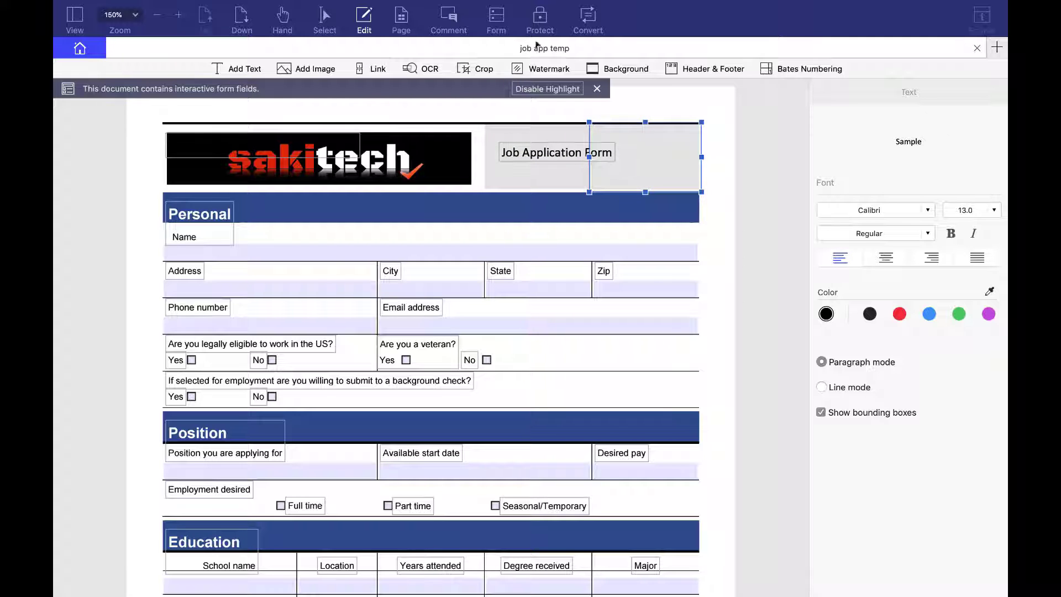
- Replace 'you are applying for' with 'applying for' in the Position section label
left_click(496, 19)
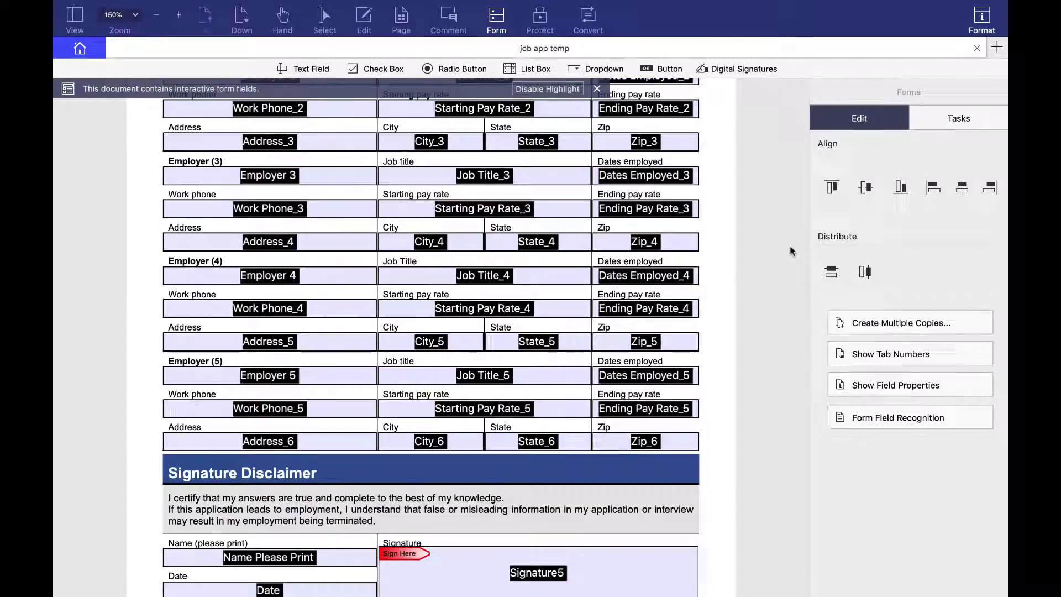
scroll(731, 260, "up", 3)
scroll(730, 260, "up", 10)
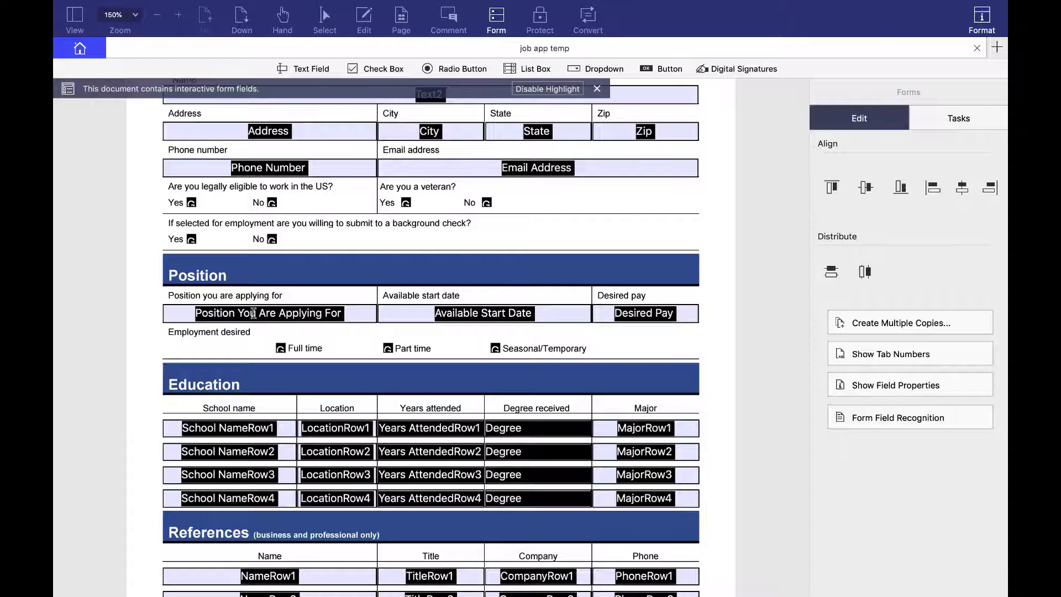
left_click(364, 22)
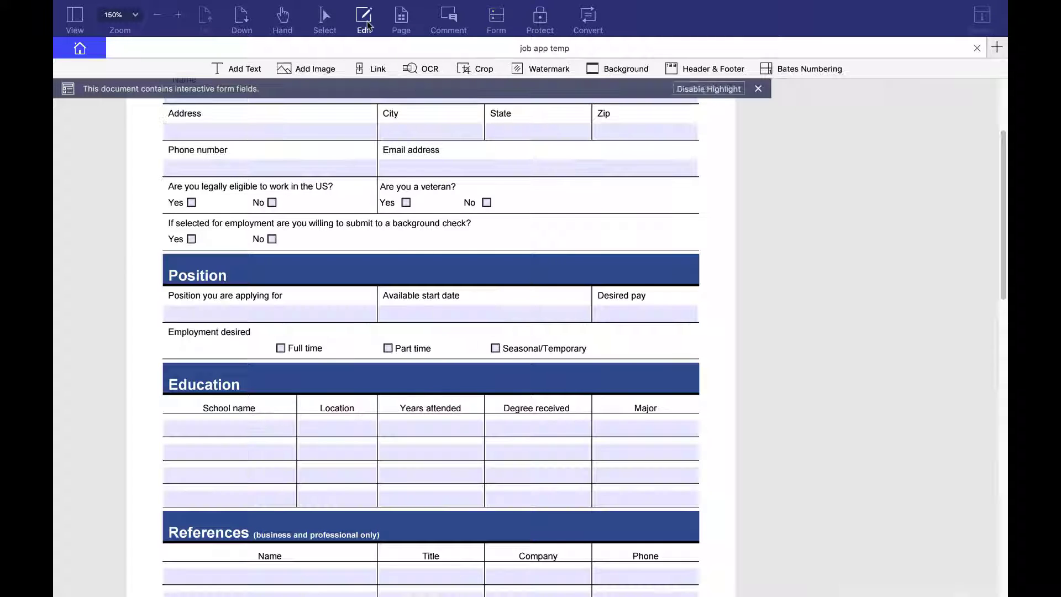
left_click_drag(282, 296, 204, 297)
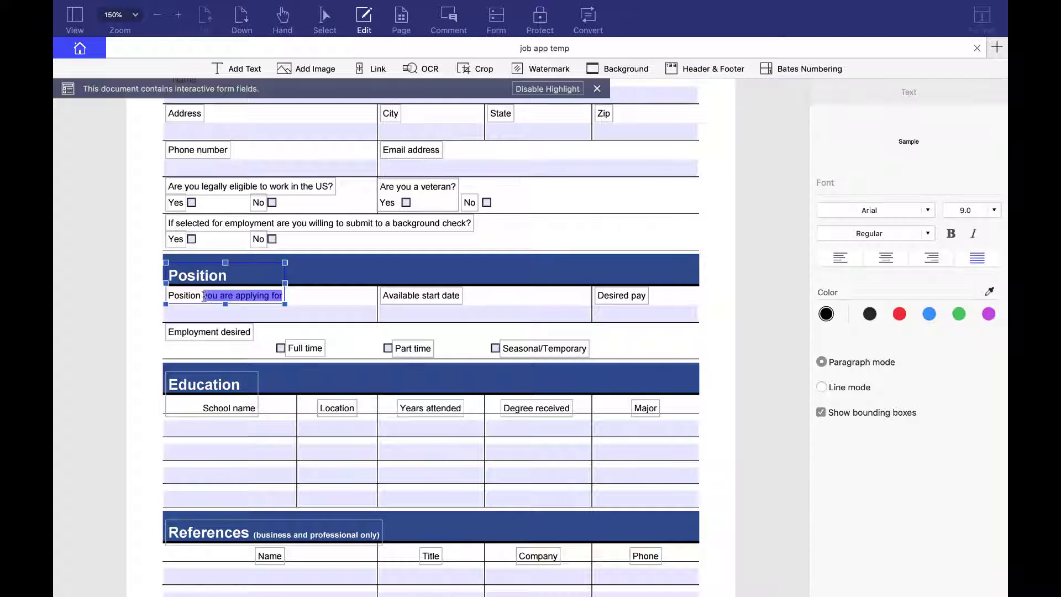
type("applying for")
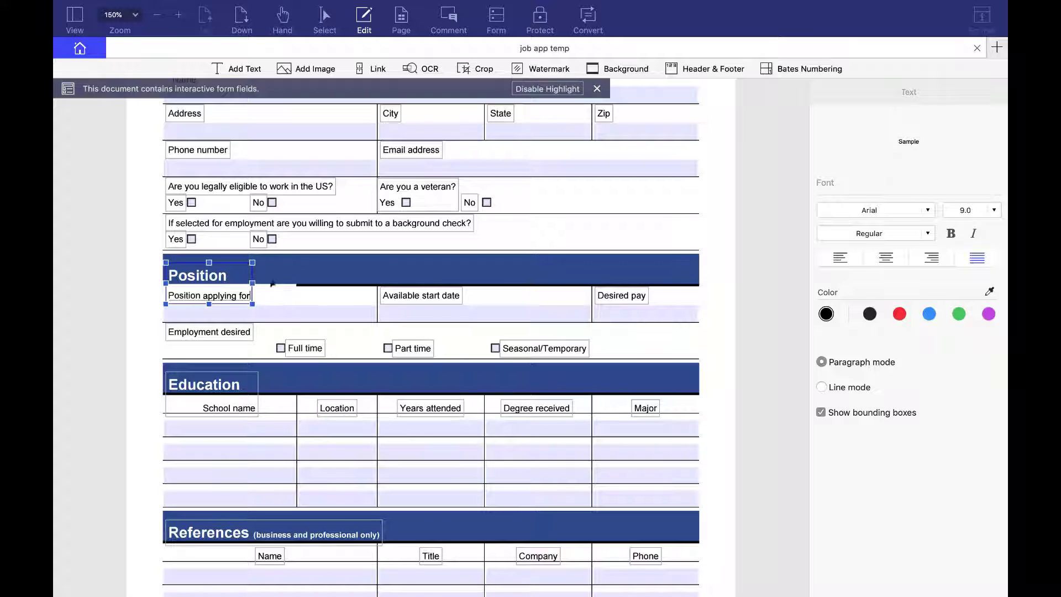
left_click(442, 296)
left_click(632, 297)
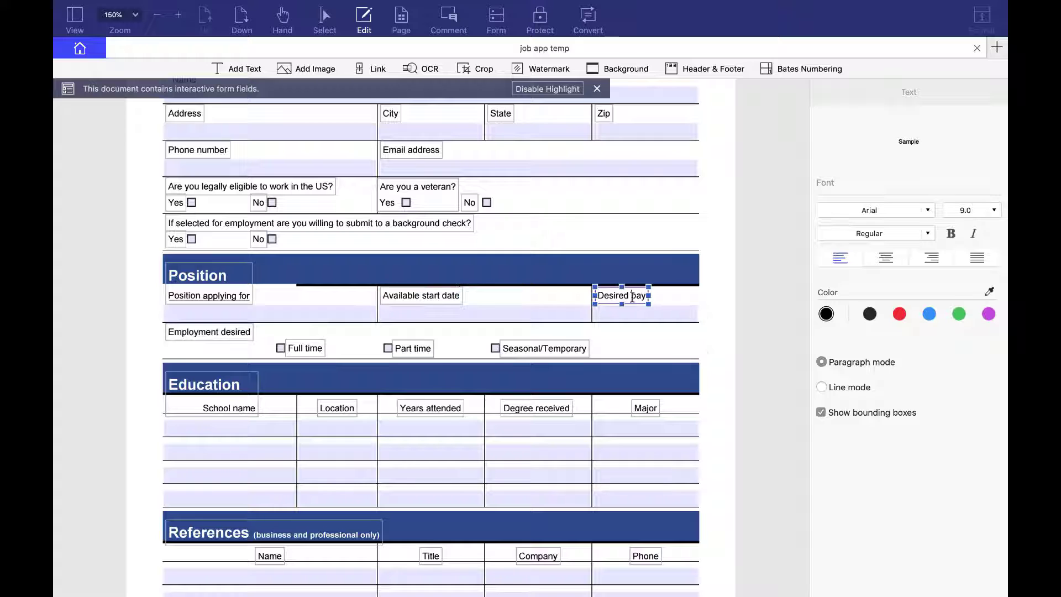
left_click(199, 275)
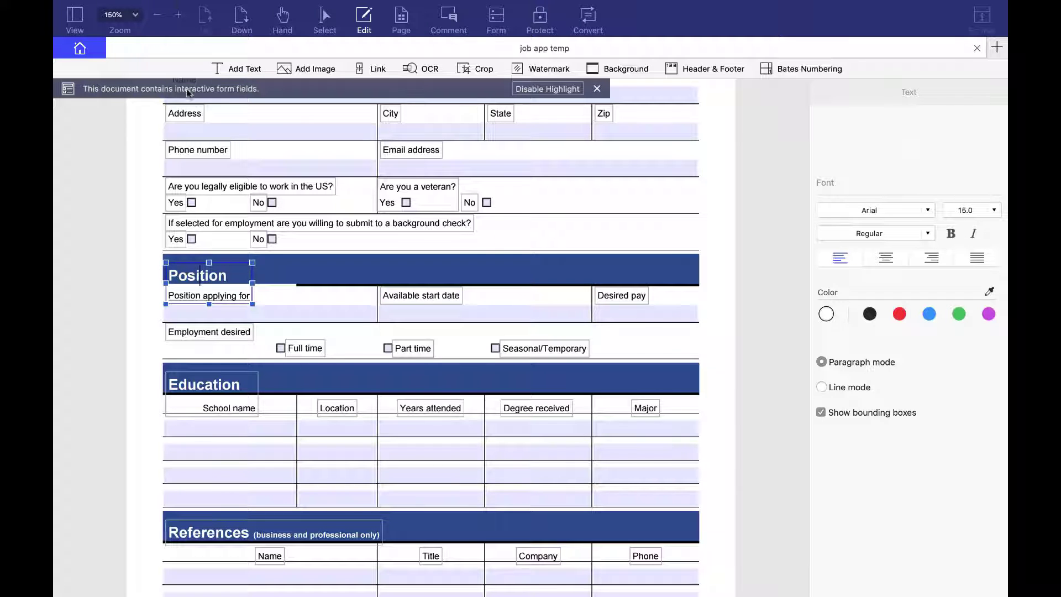
- Save As a PDF Document on the Desktop, prefixing the name to 'sakitech job app temp'
left_click(190, 8)
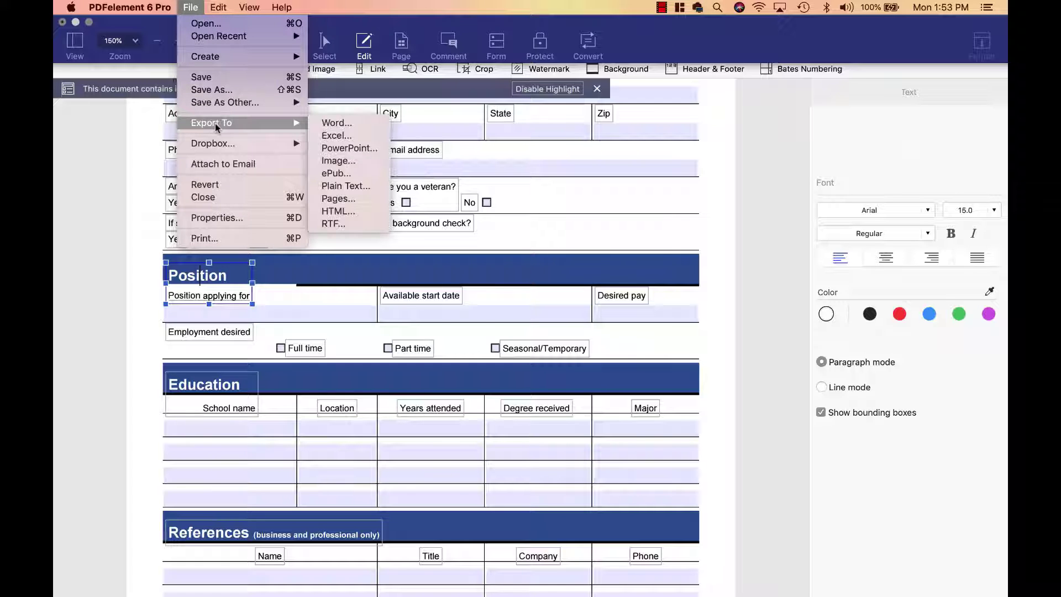
mouse_move(224, 121)
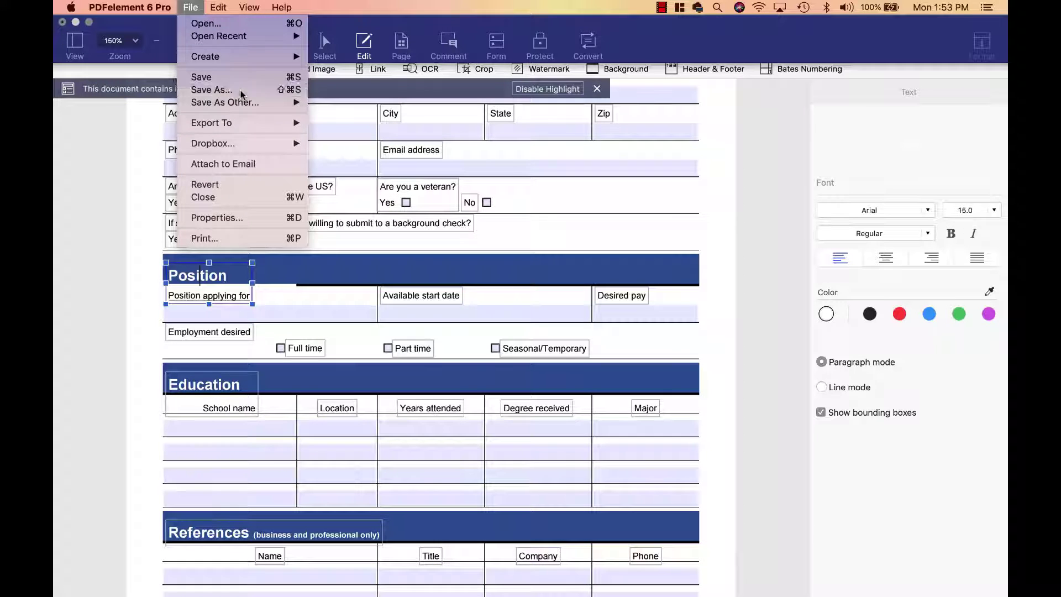
left_click(241, 94)
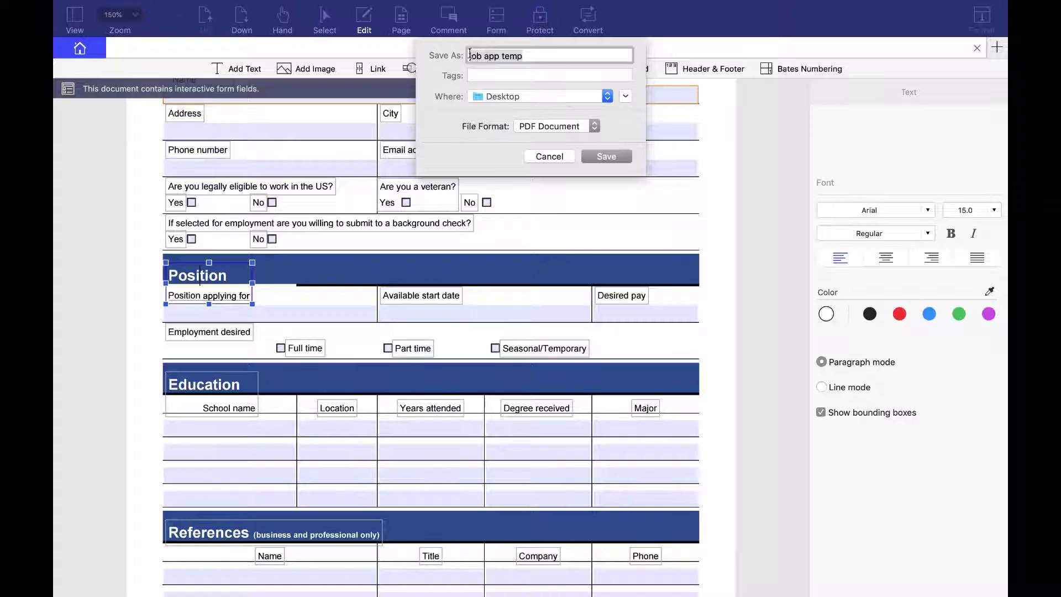
left_click(468, 60)
type("sakitech")
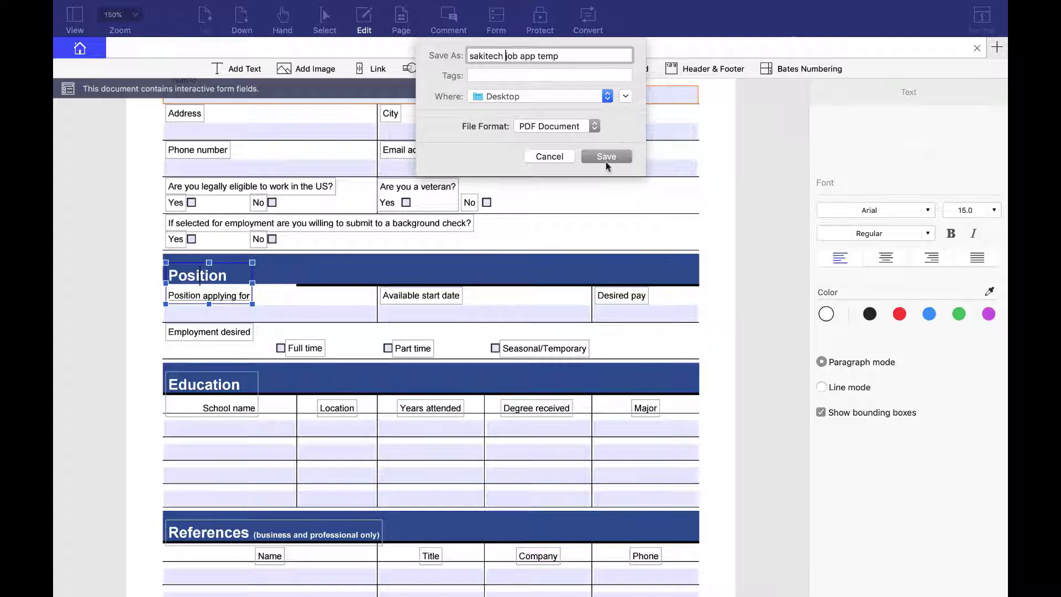
left_click(605, 157)
- Exit full screen, minimise PDFelement, and open the sakitech PDF in Acrobat Reader, accepting certificate prompts
mouse_move(92, 5)
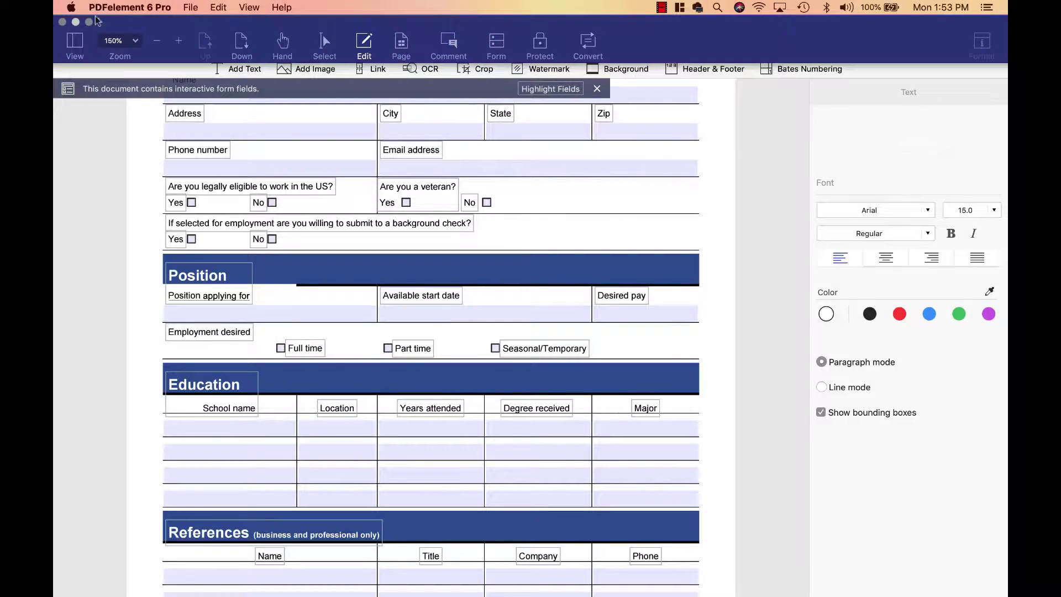
left_click(88, 24)
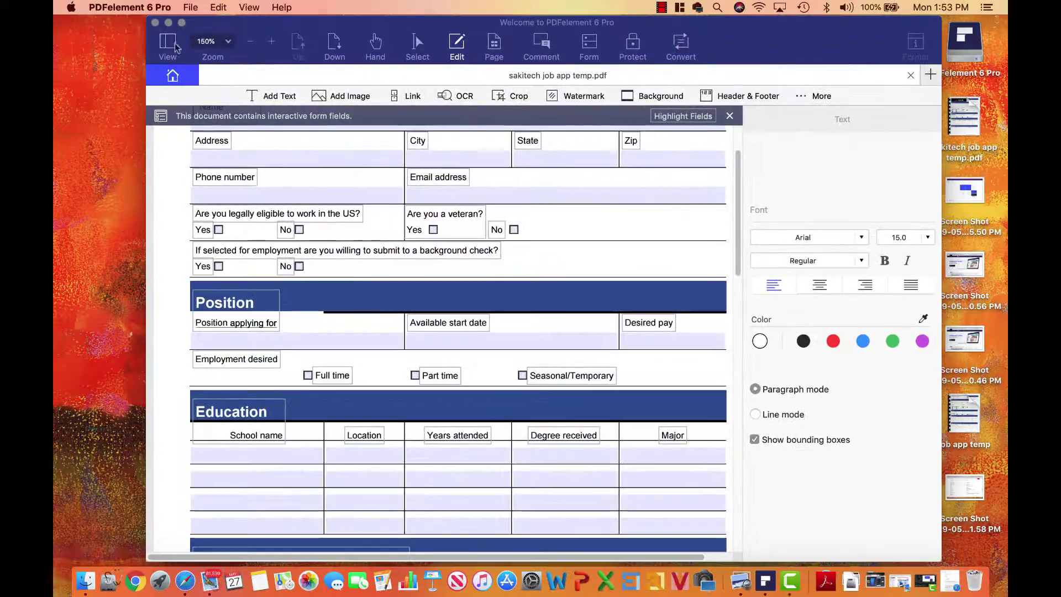
left_click(168, 24)
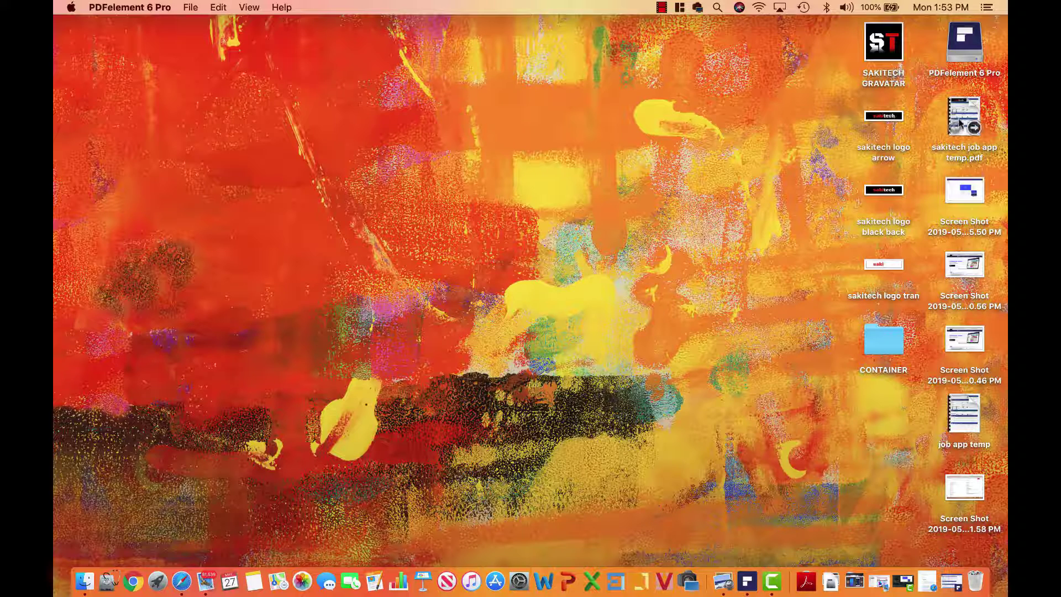
double_click(963, 114)
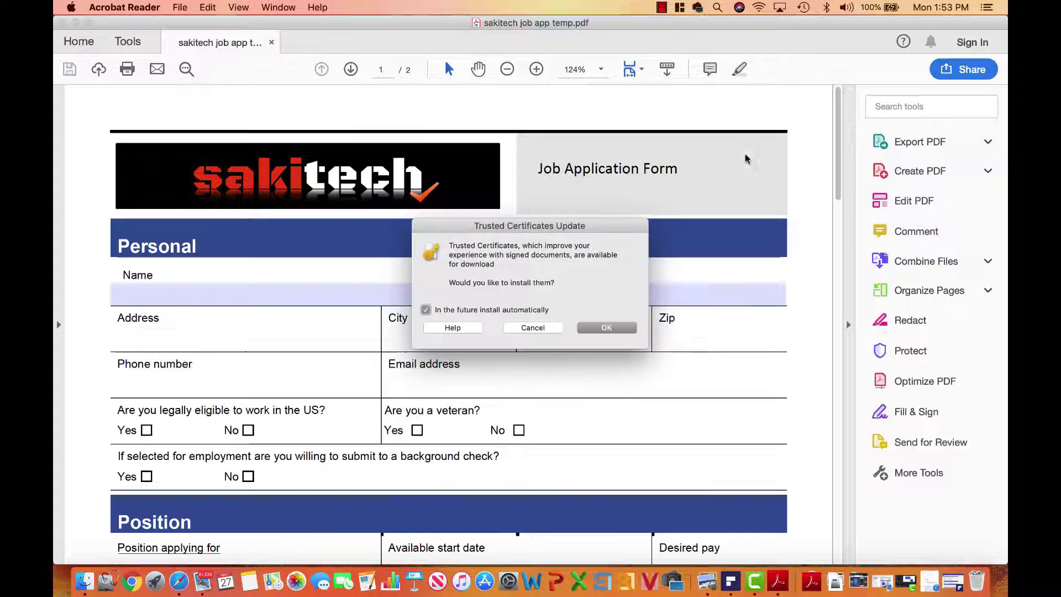
left_click(605, 328)
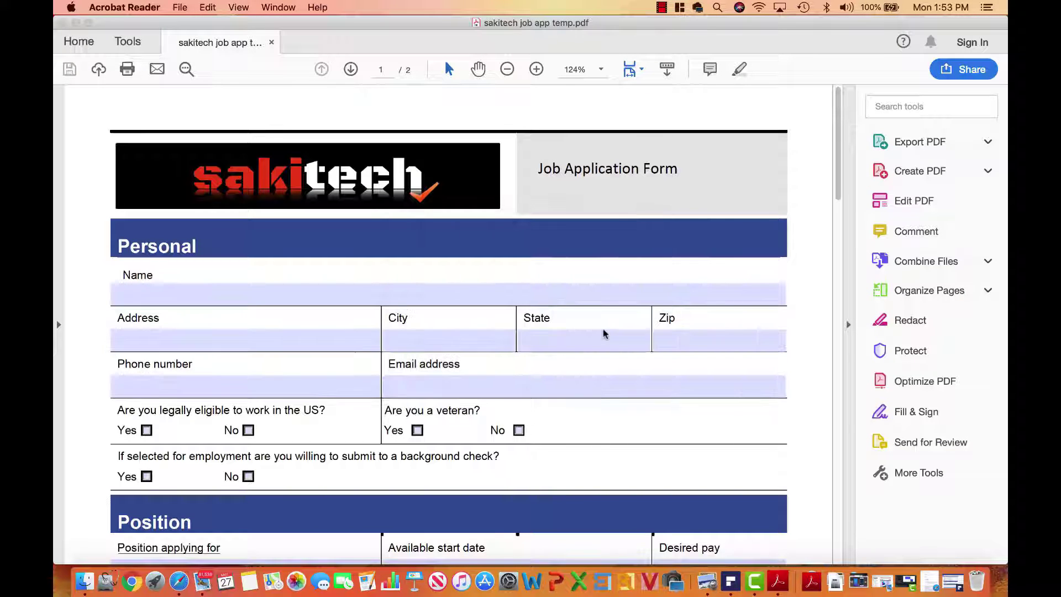
left_click(647, 210)
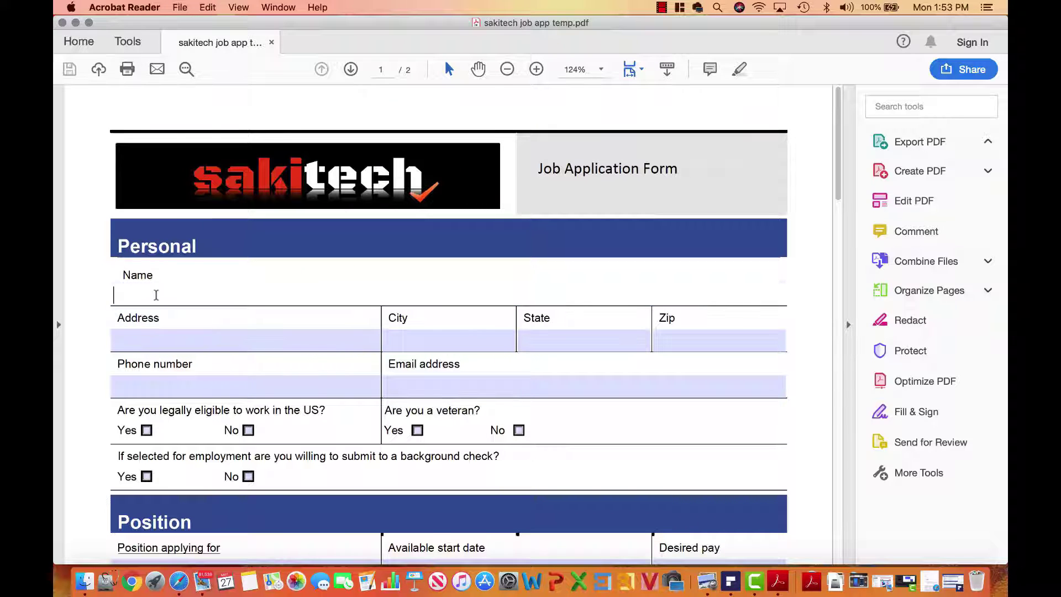
- Enter test values in Name and Address, then open the original job app temp for comparison
type("Saki")
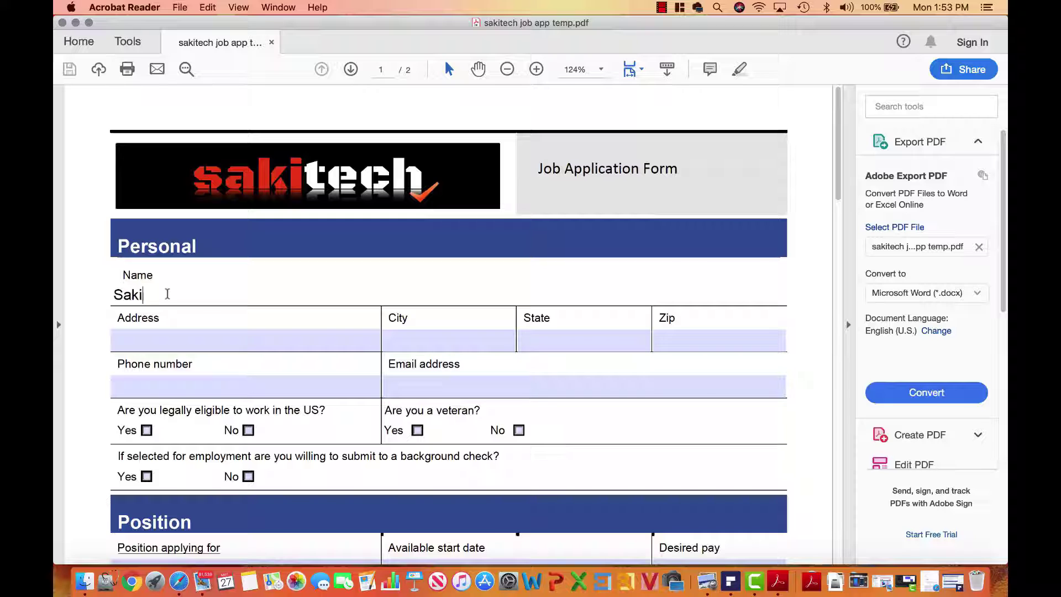
left_click(169, 335)
type("333")
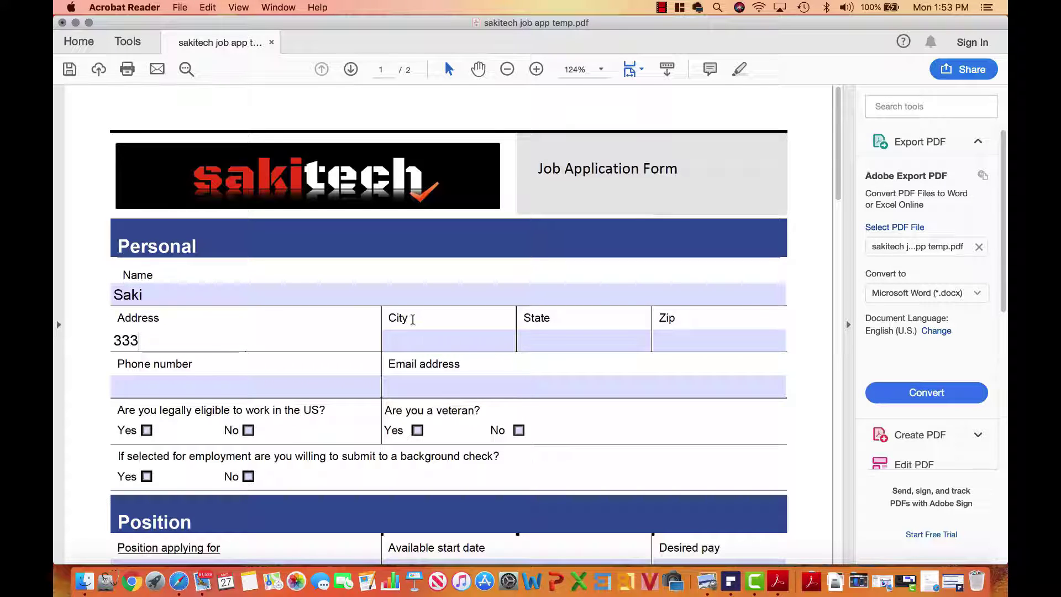
left_click(75, 22)
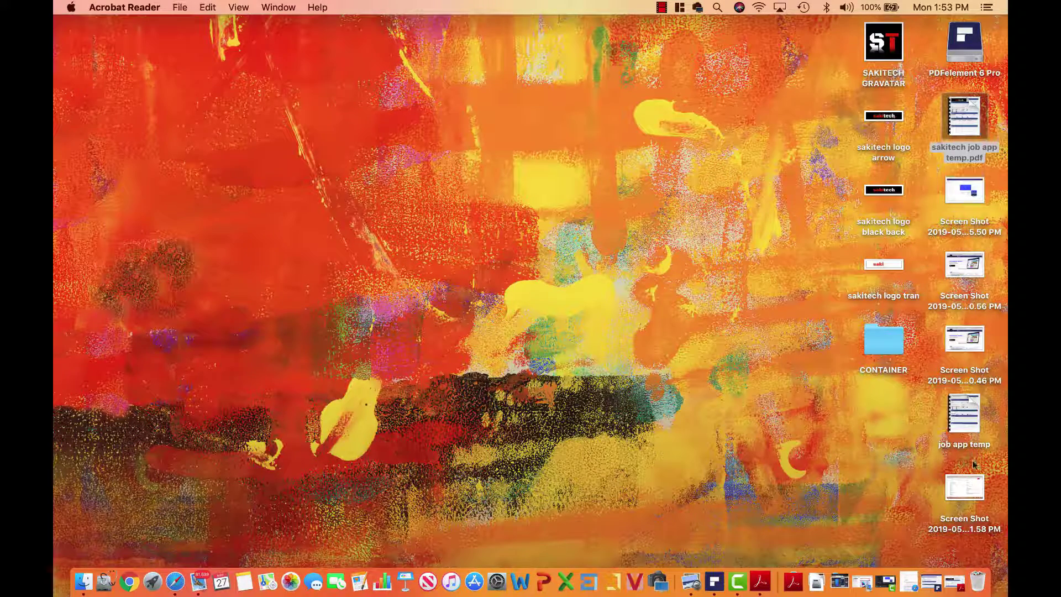
double_click(965, 416)
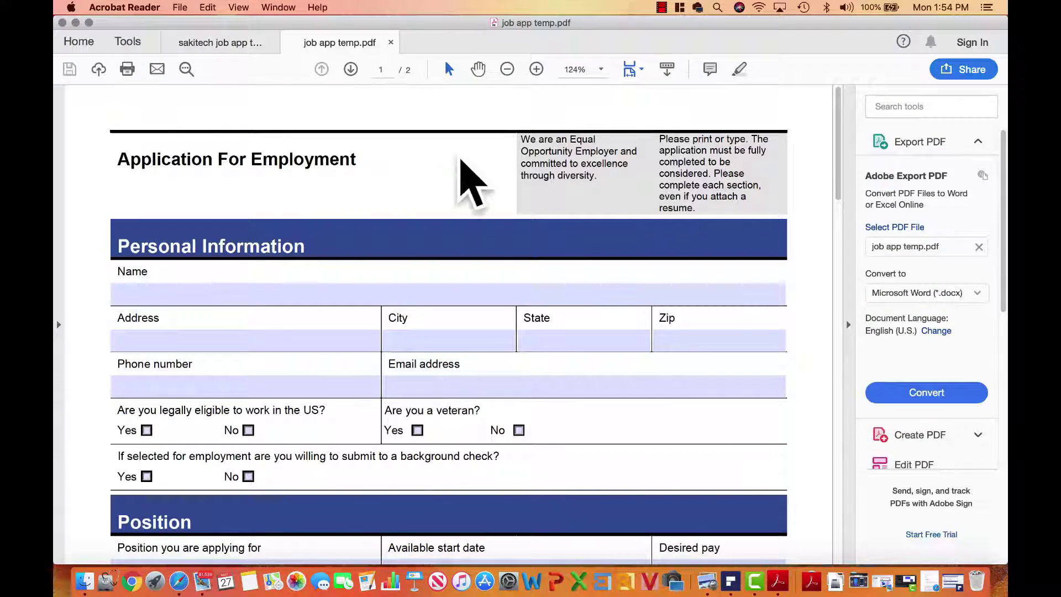
left_click(188, 41)
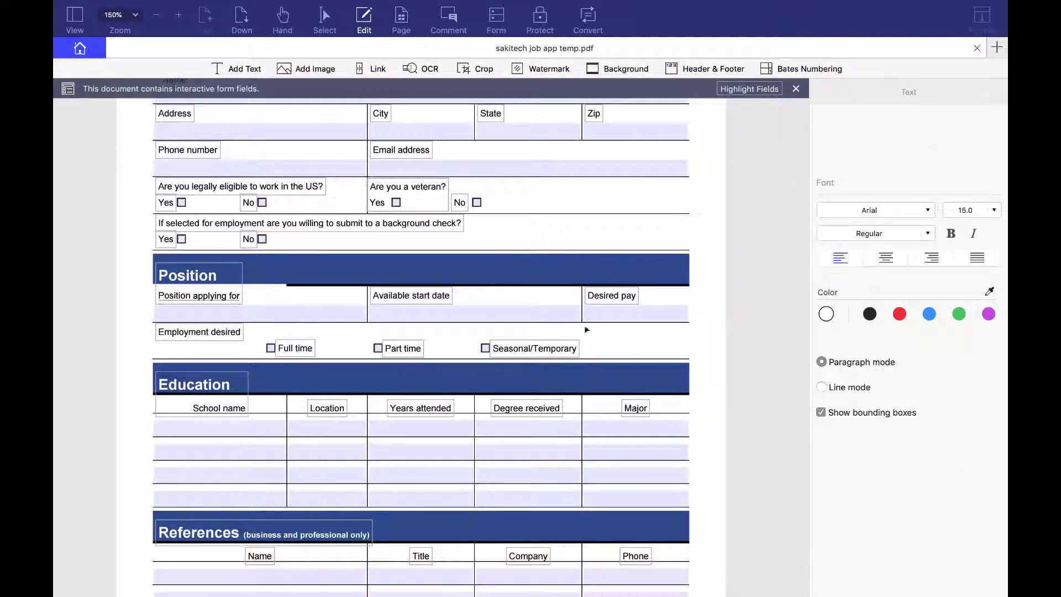
- Convert the PDF to Word and save 'sakitech job app temp.docx' on the Desktop
scroll(540, 337, "up", 4)
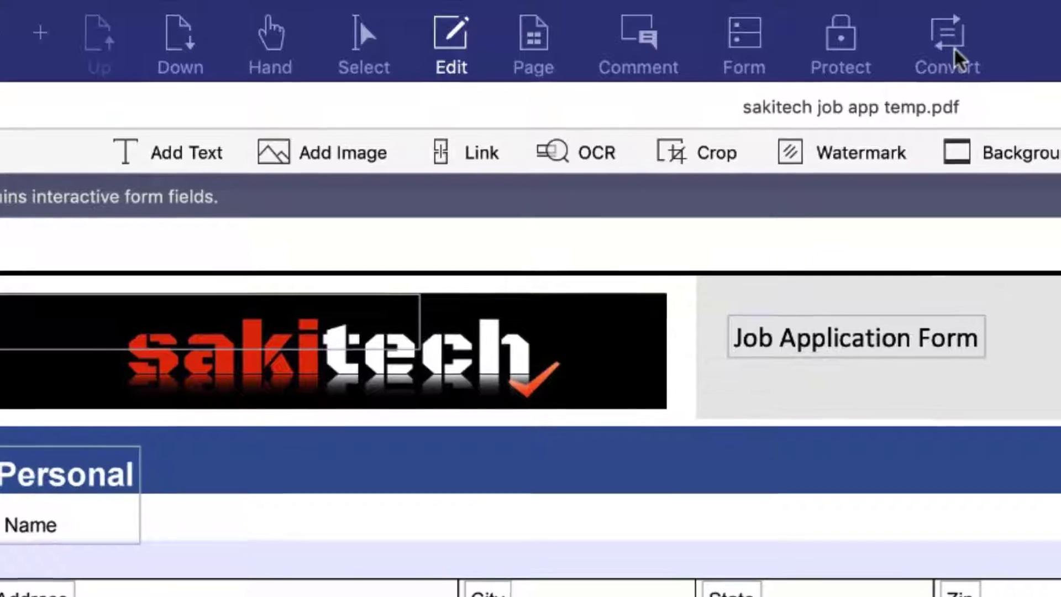
left_click(955, 51)
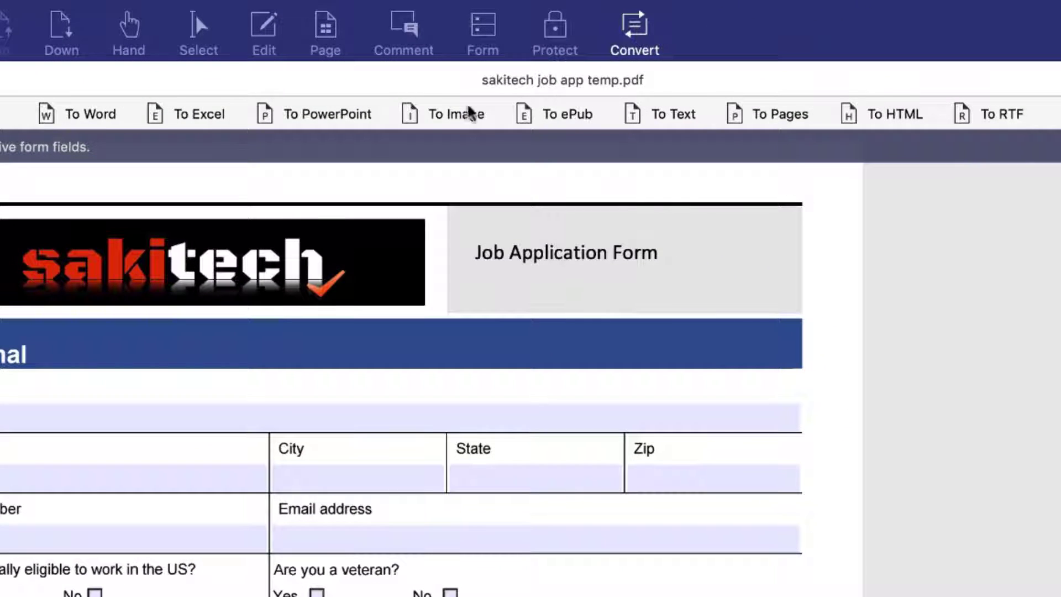
left_click(99, 119)
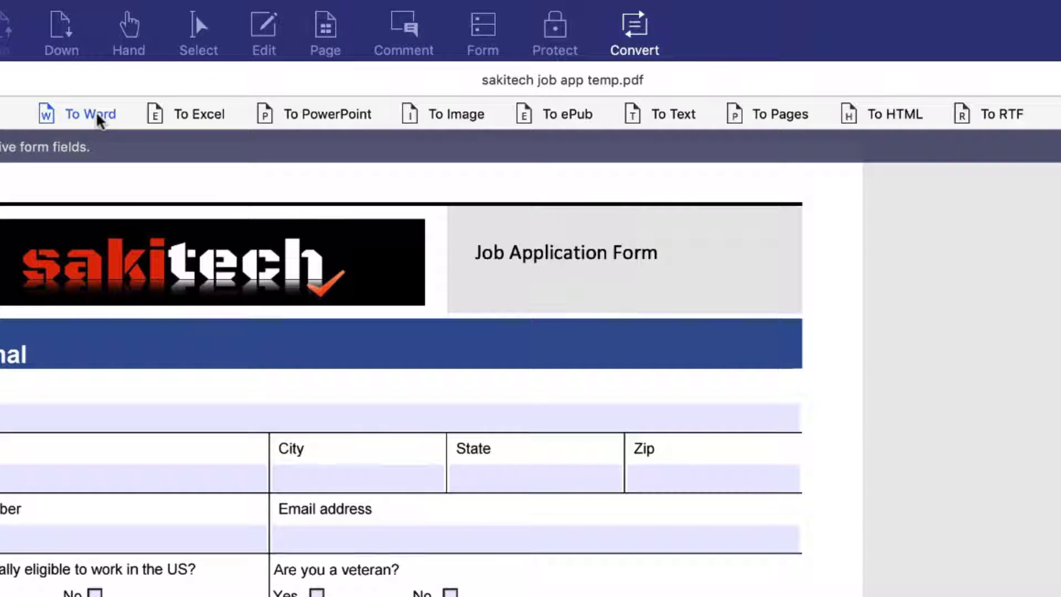
left_click(973, 123)
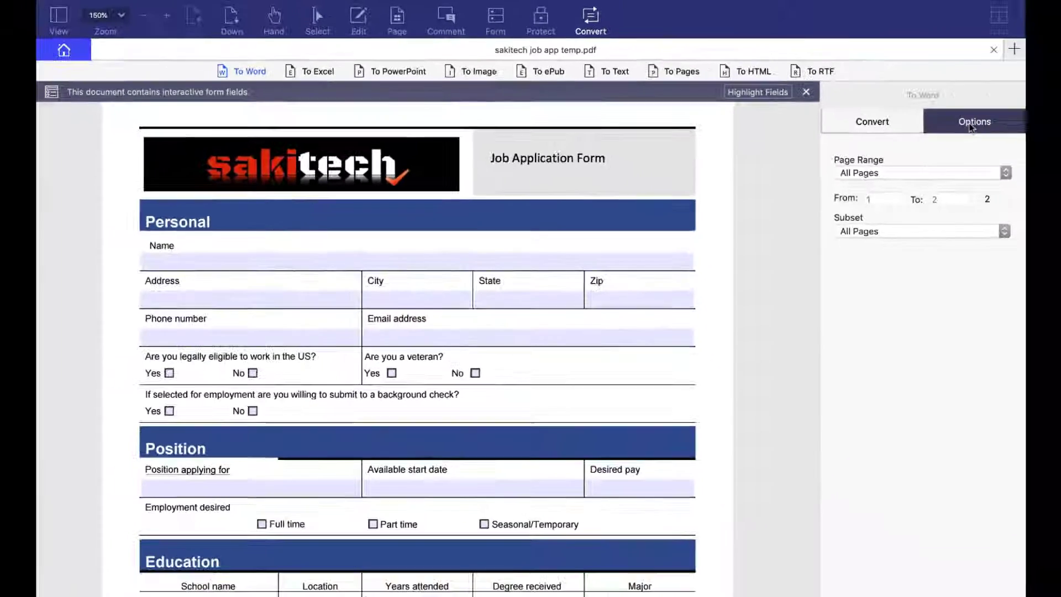
left_click(872, 122)
left_click(945, 284)
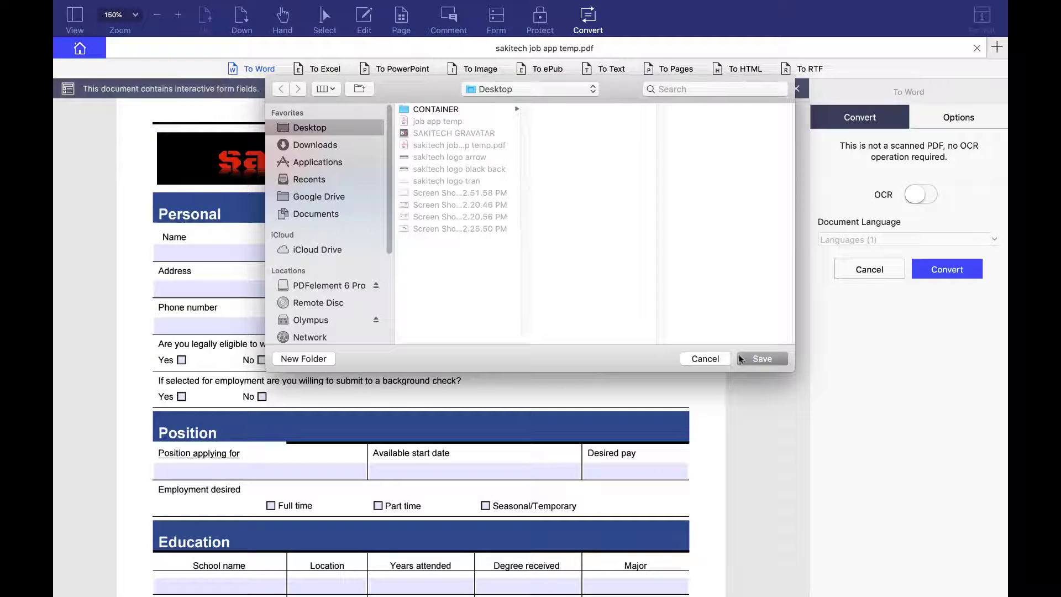
left_click(760, 360)
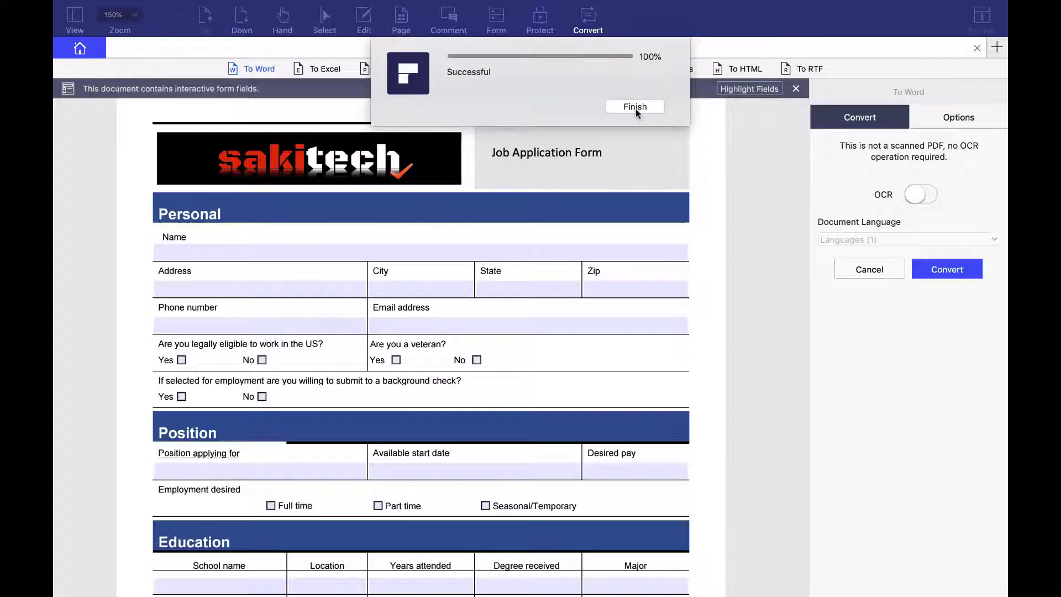
left_click(635, 107)
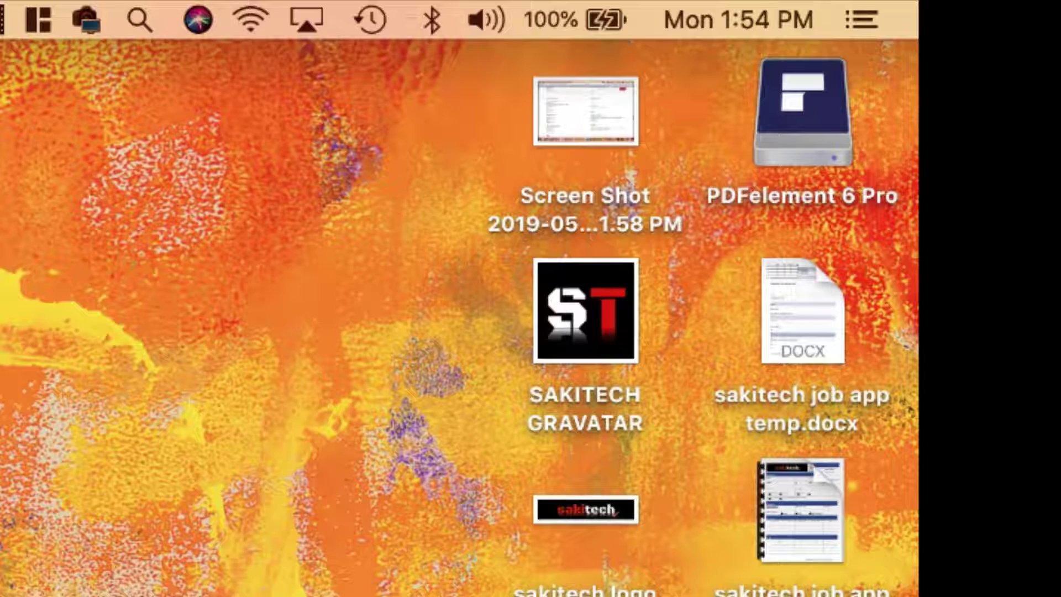
- Open 'sakitech job app temp.docx' from the desktop in Word, dismissing the compatibility alert
left_click(826, 328)
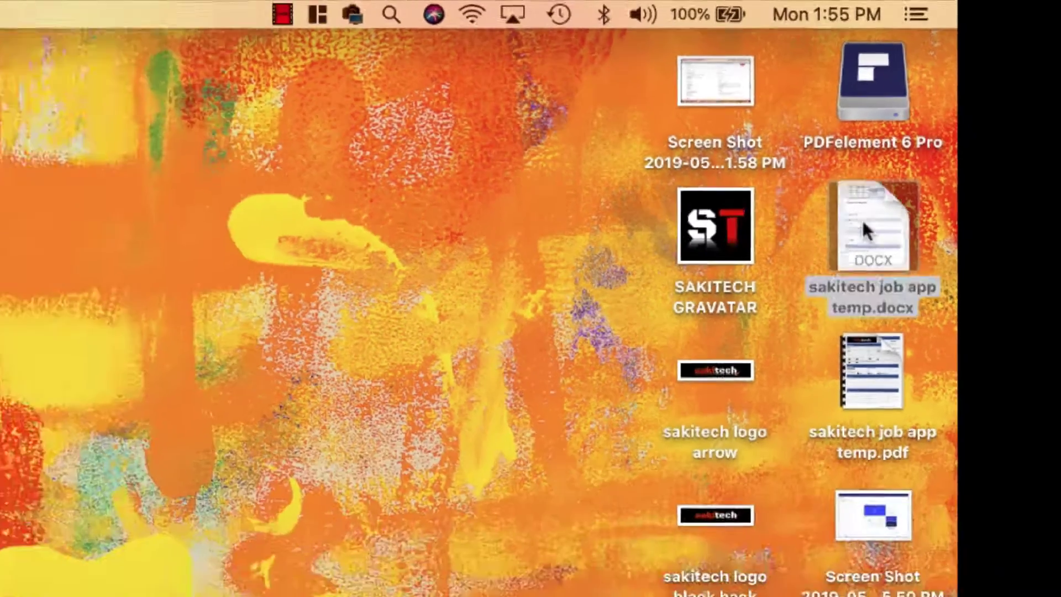
double_click(865, 229)
left_click(629, 220)
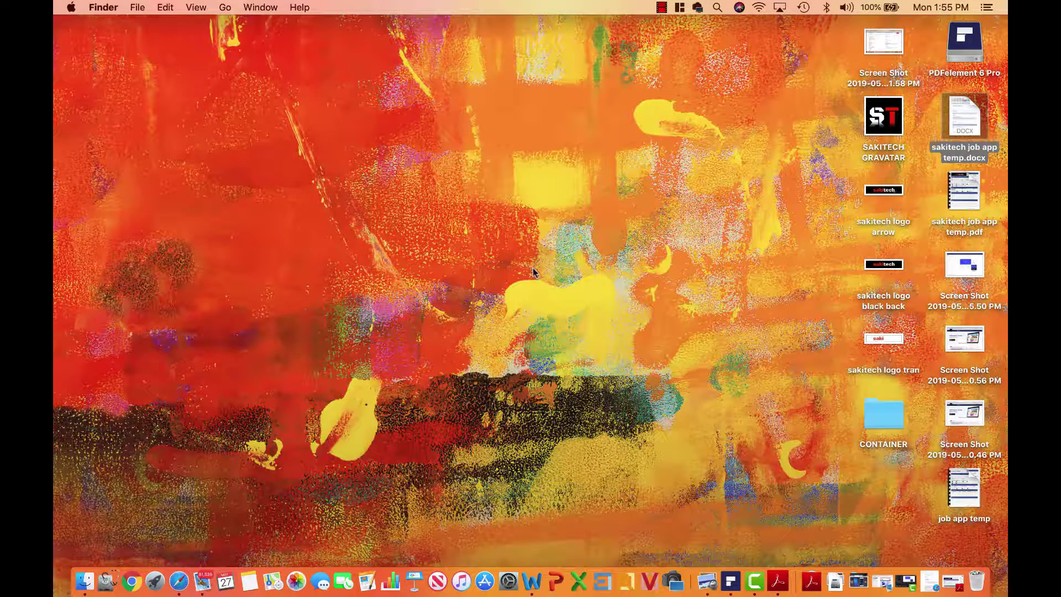
- Scroll through the converted form to check it, then close the Word document
scroll(539, 323, "up", 5)
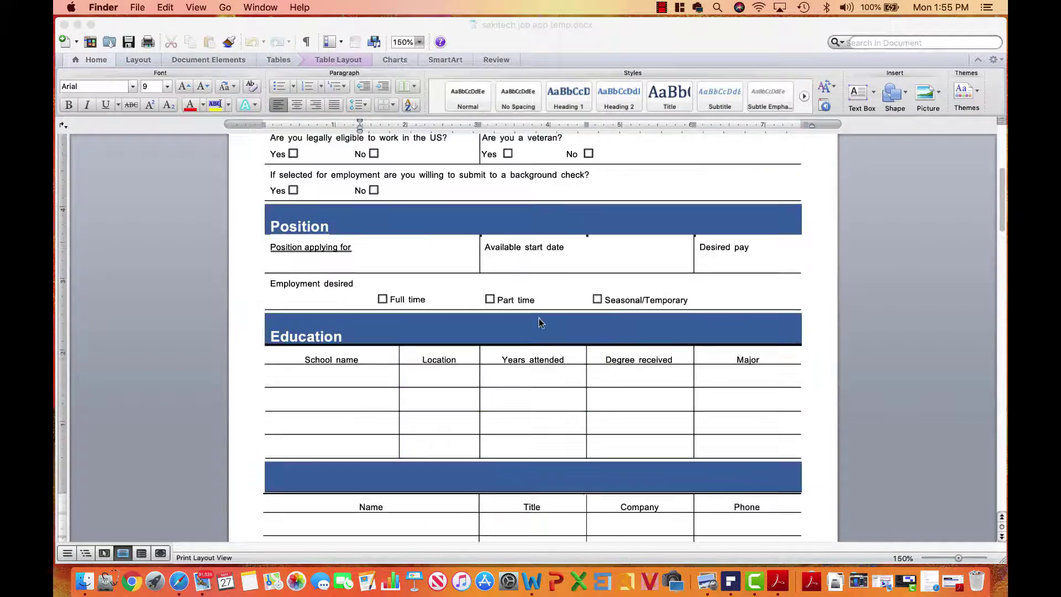
scroll(539, 320, "up", 5)
scroll(540, 320, "down", 15)
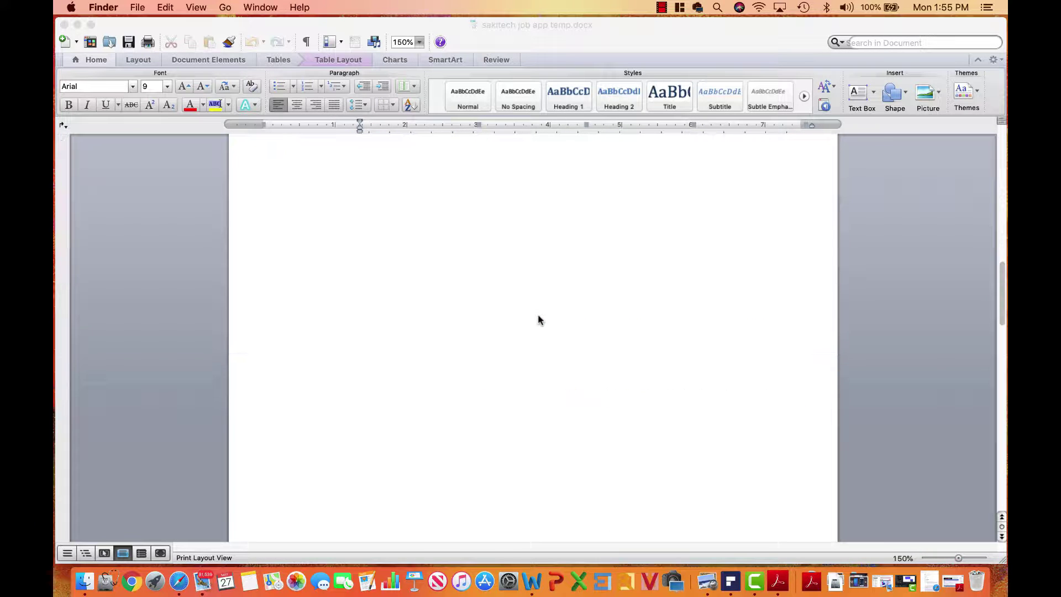
scroll(539, 320, "up", 10)
scroll(539, 319, "down", 5)
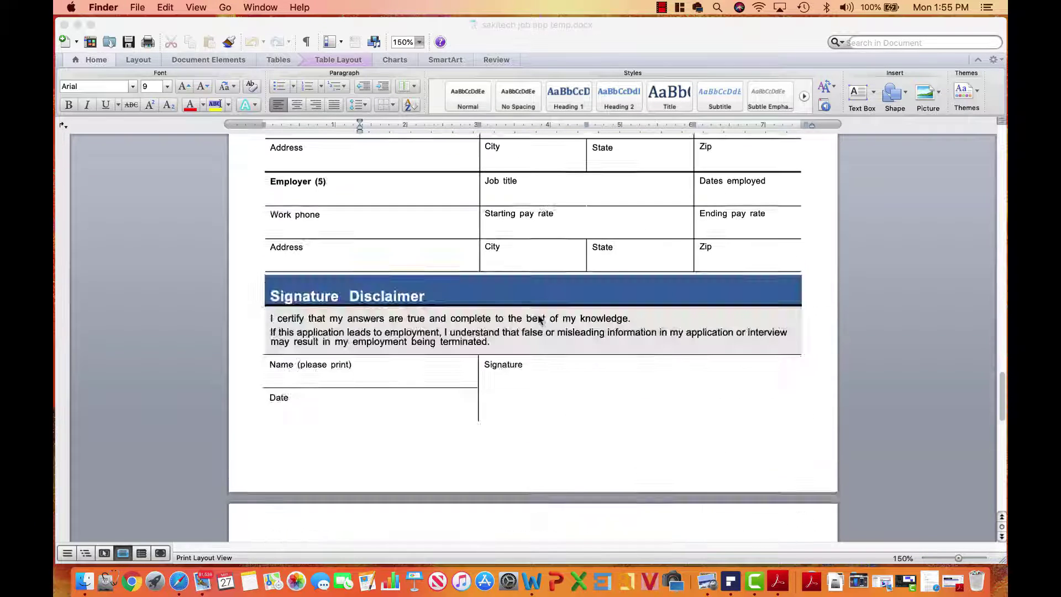
scroll(539, 319, "down", 3)
left_click(64, 25)
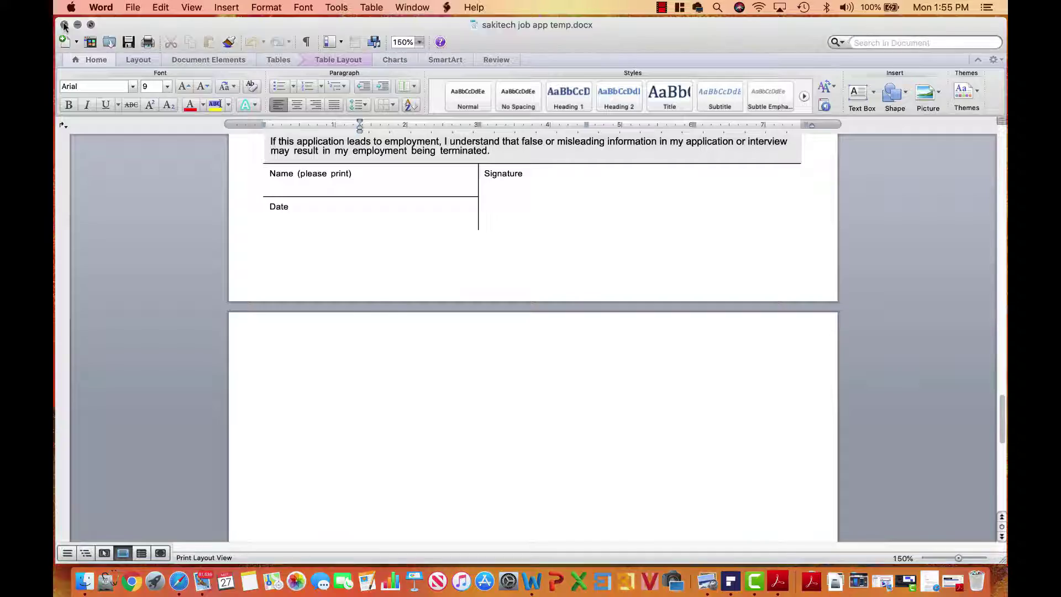
left_click(64, 25)
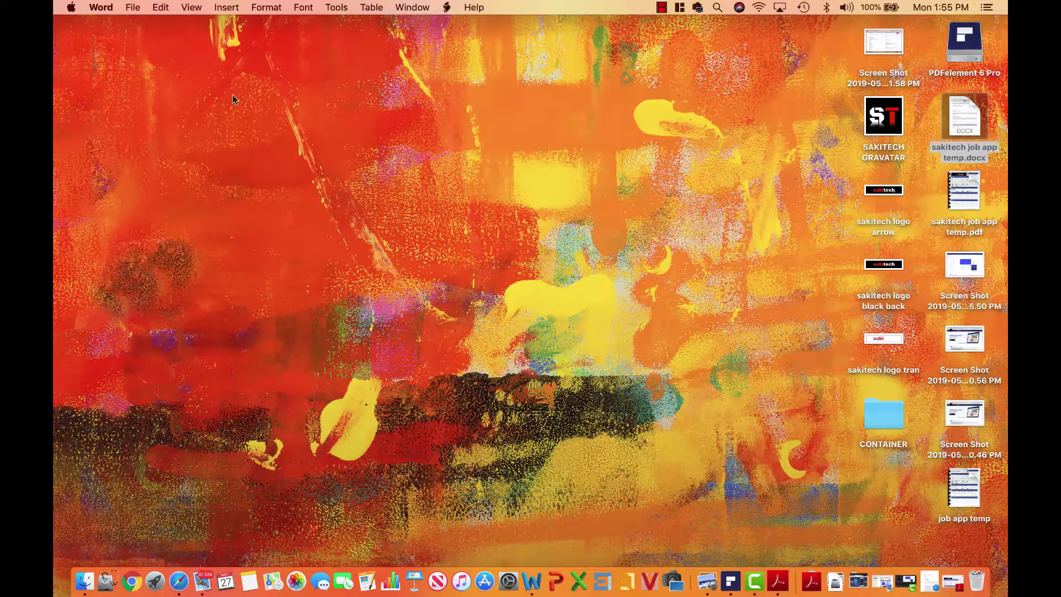
- Switch back to PDFelement and close the job application PDF via File > Close
left_click(729, 567)
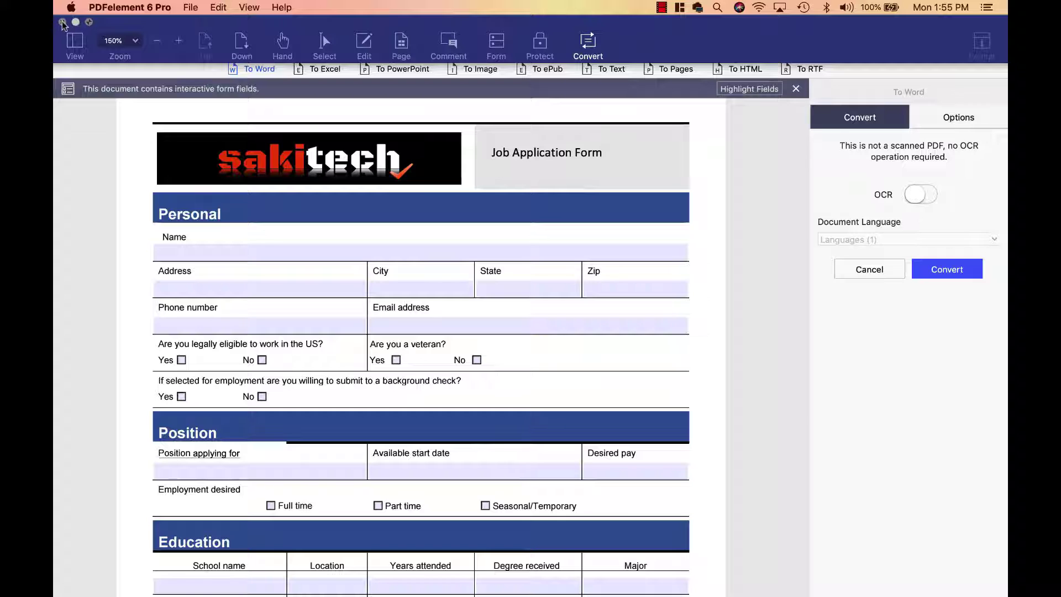
left_click(193, 8)
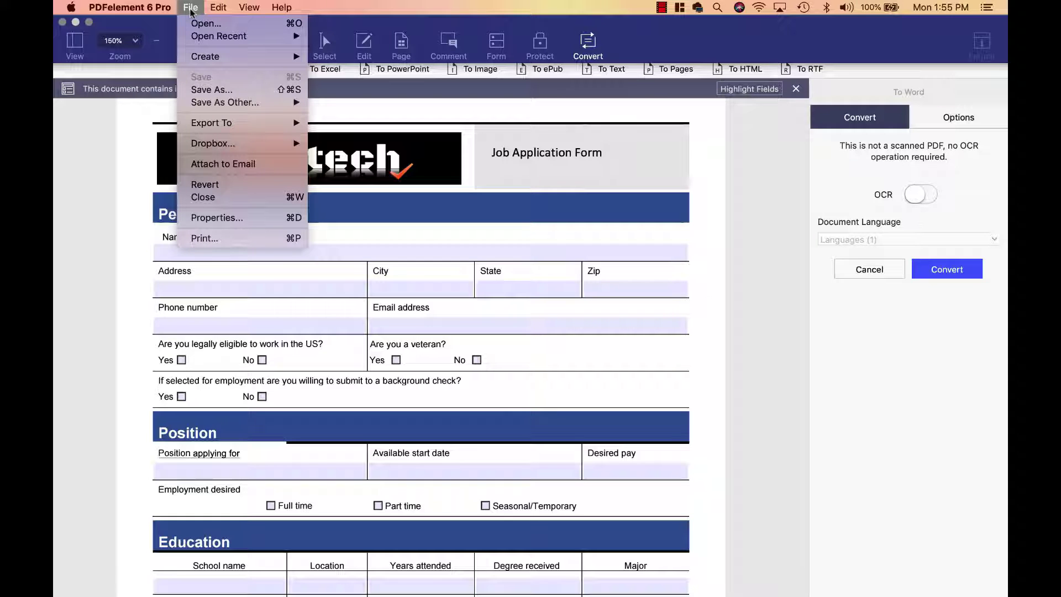
left_click(199, 198)
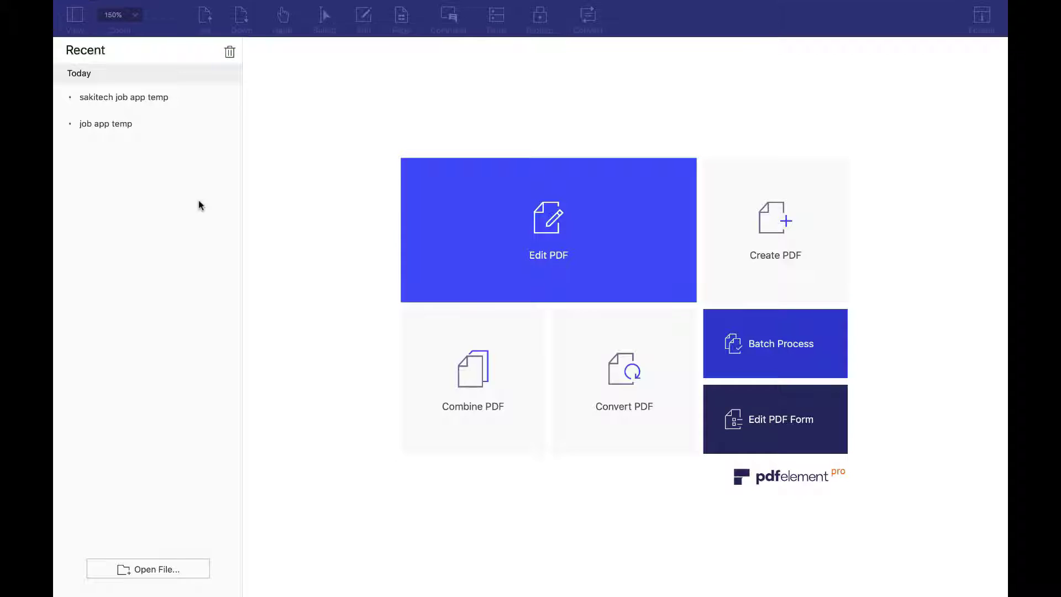